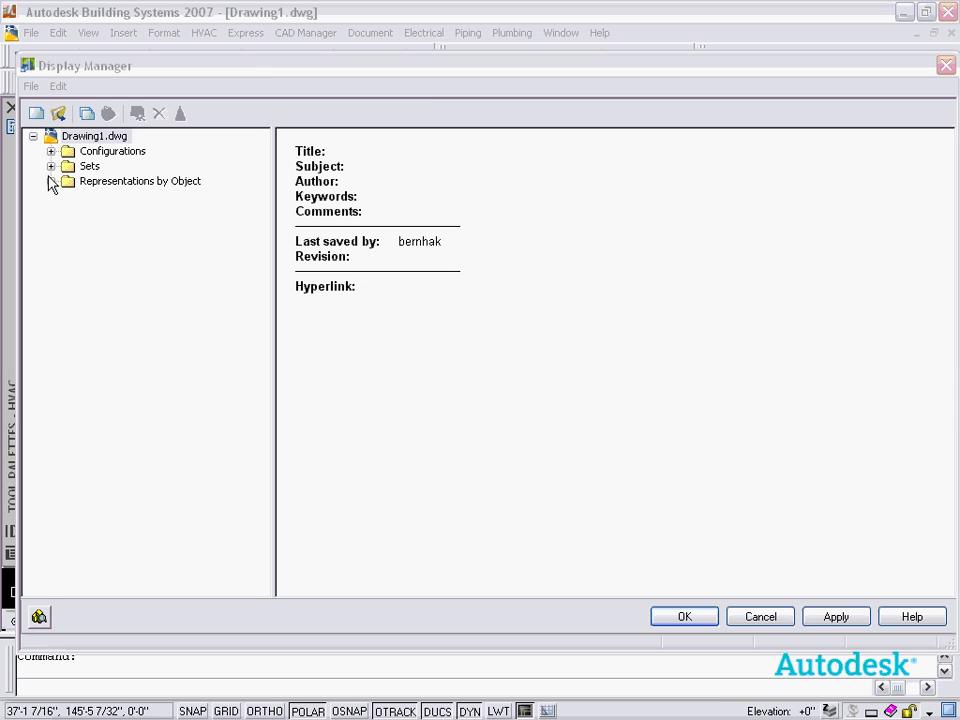
Step: In the MEP Design - Plan display set, turn off the Plan representation for Duct, Duct Custom Fitting, Duct Fitting and Duct Flex
click(51, 166)
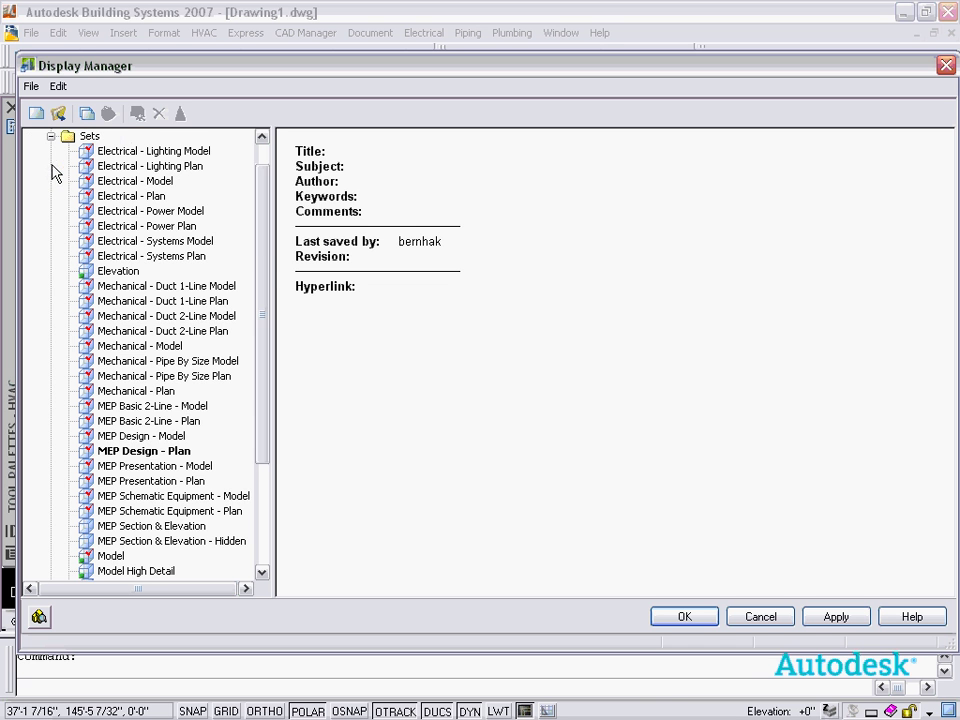
scroll(203, 320, down, 1)
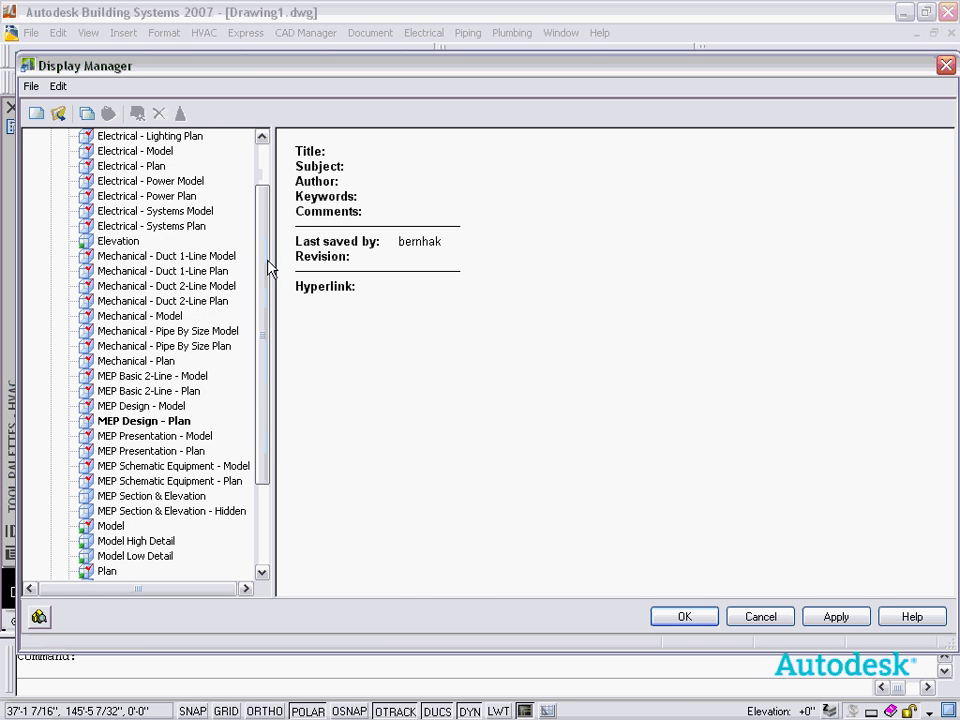
click(134, 422)
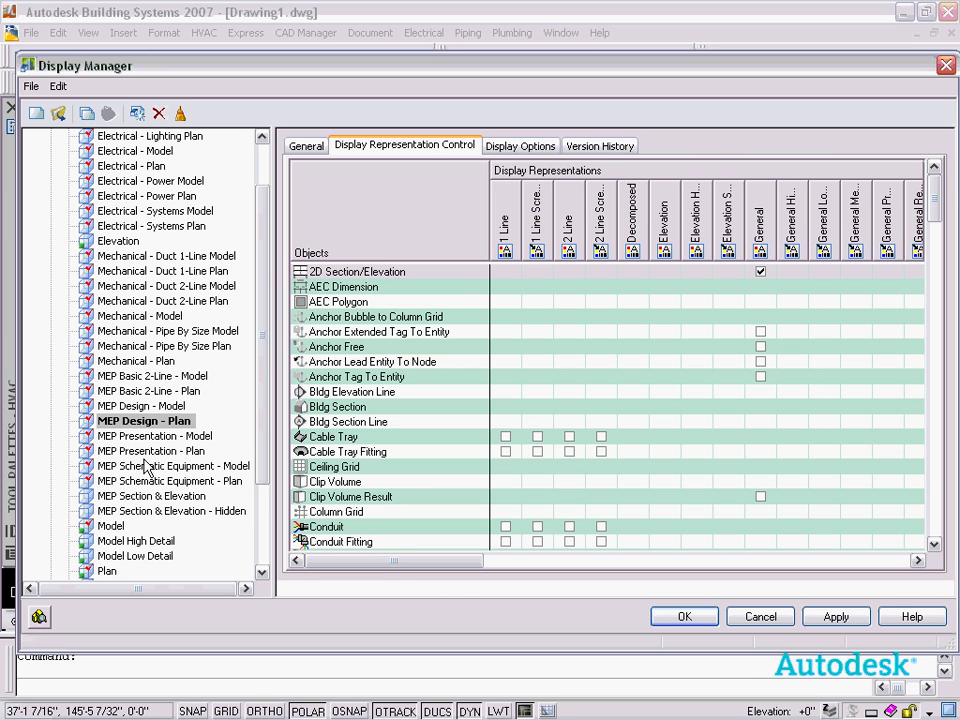
drag(936, 208, 938, 336)
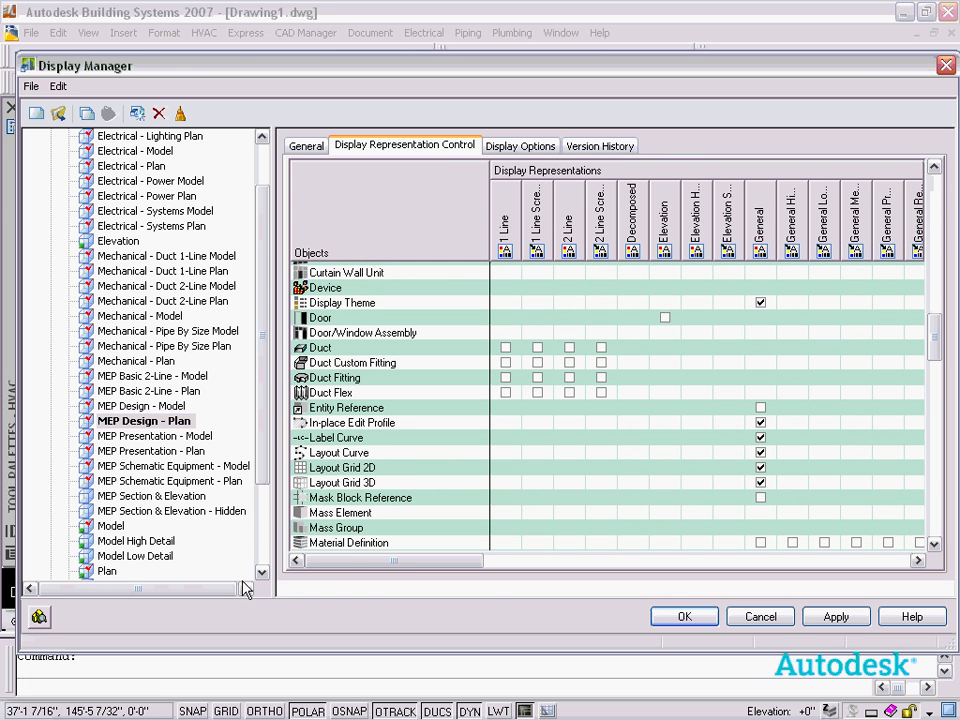
drag(347, 566, 561, 578)
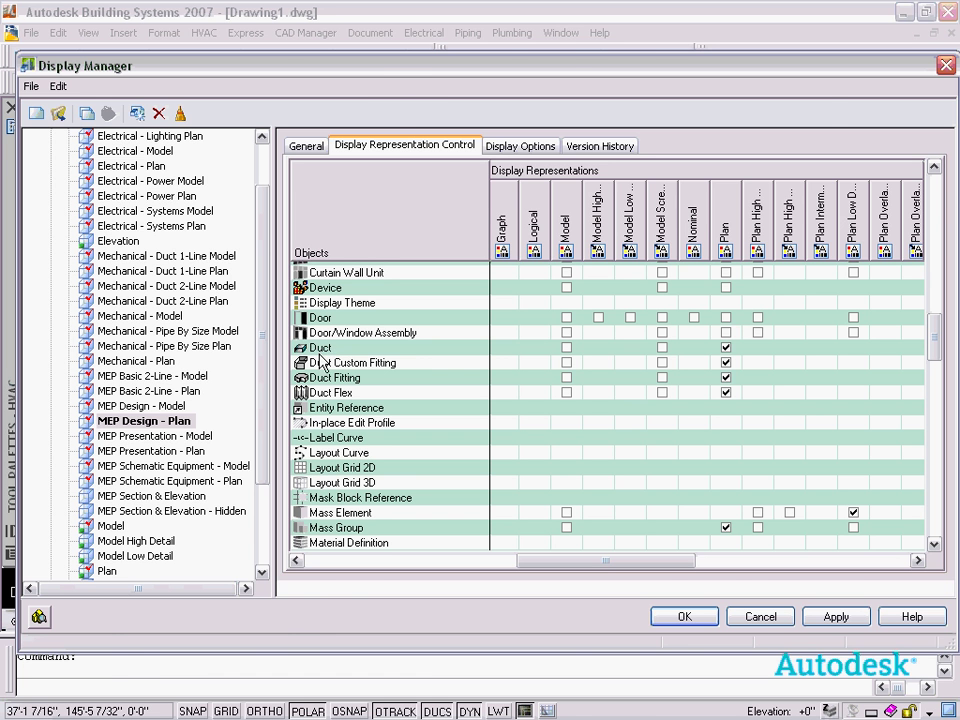
mouse_move(393, 68)
mouse_down()
mouse_move(407, 531)
mouse_move(410, 461)
mouse_up()
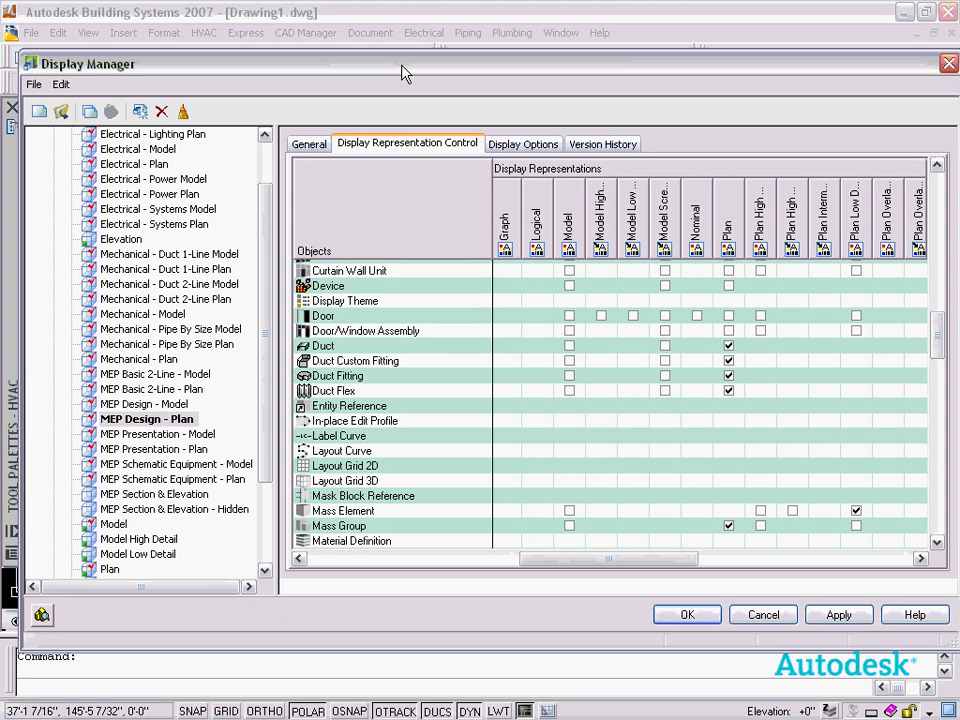
drag(402, 65, 398, 65)
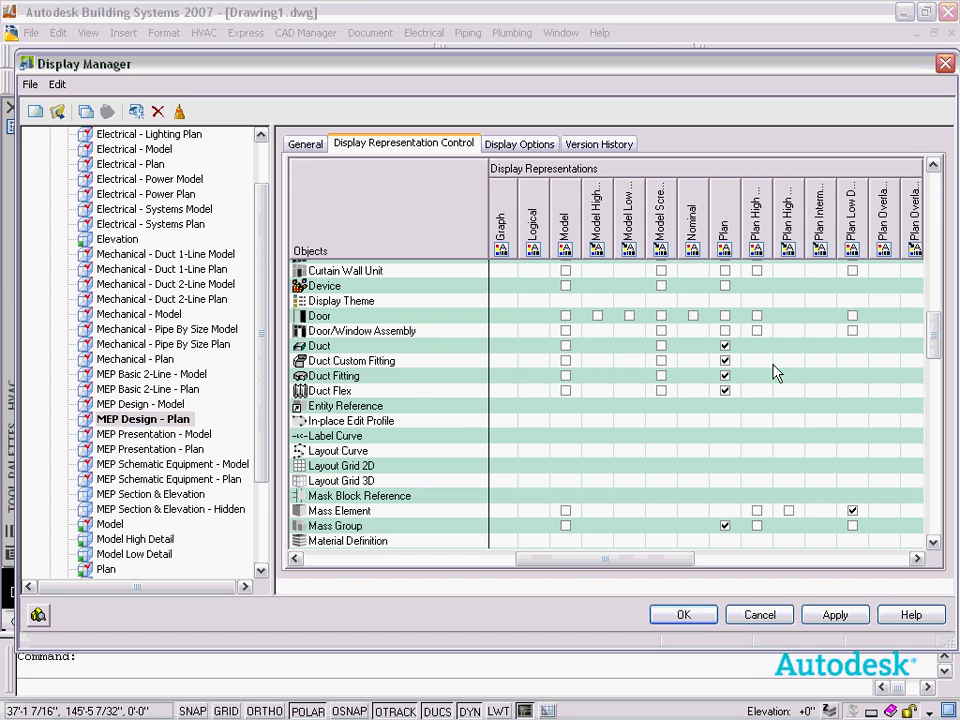
click(725, 346)
click(725, 361)
click(725, 376)
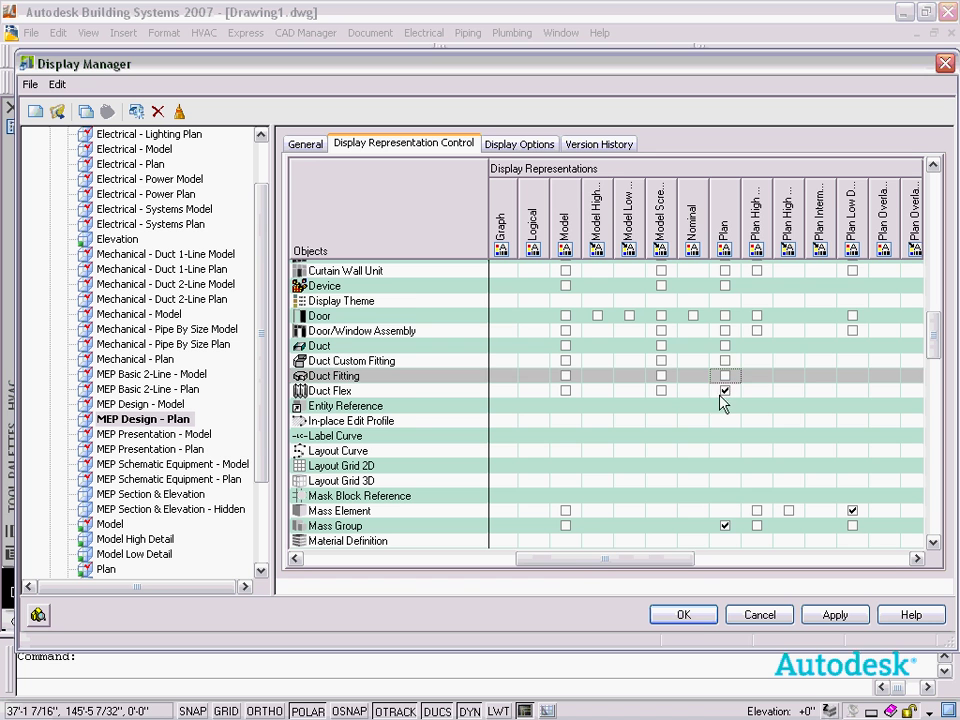
click(726, 392)
Step: Turn on the 1 Line representation for the four duct object types and apply the display settings to the drawing
drag(577, 559, 351, 559)
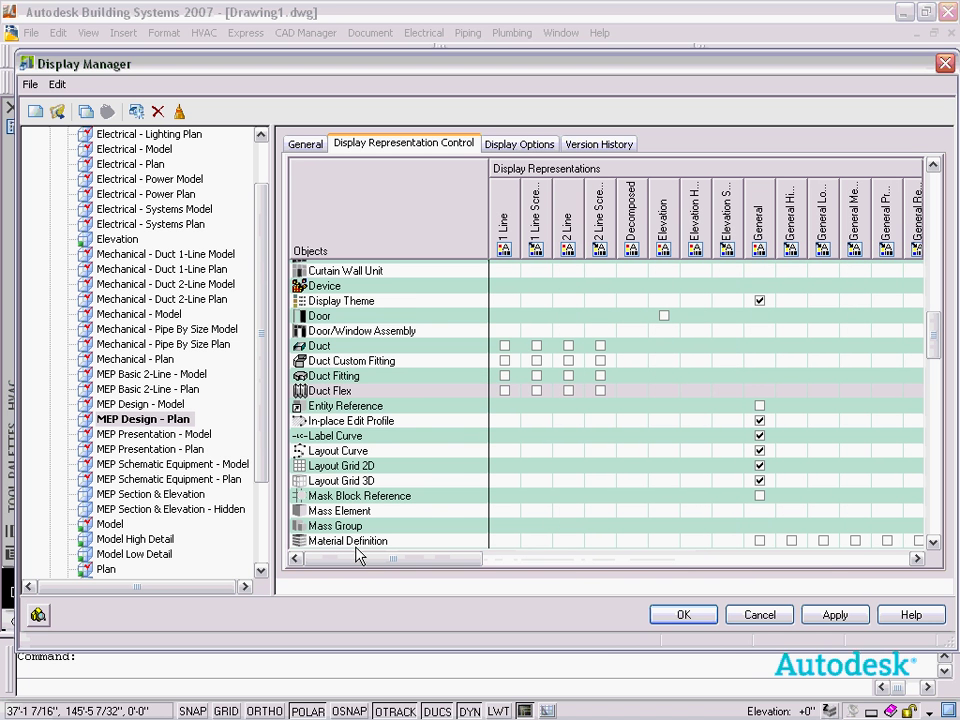
click(505, 375)
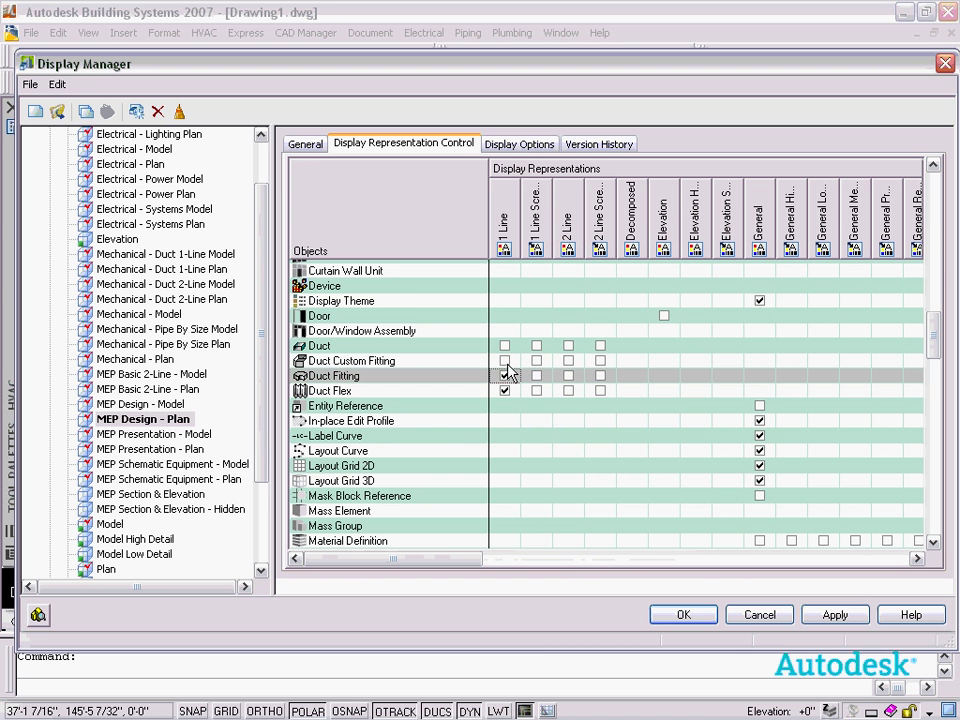
click(505, 360)
click(505, 345)
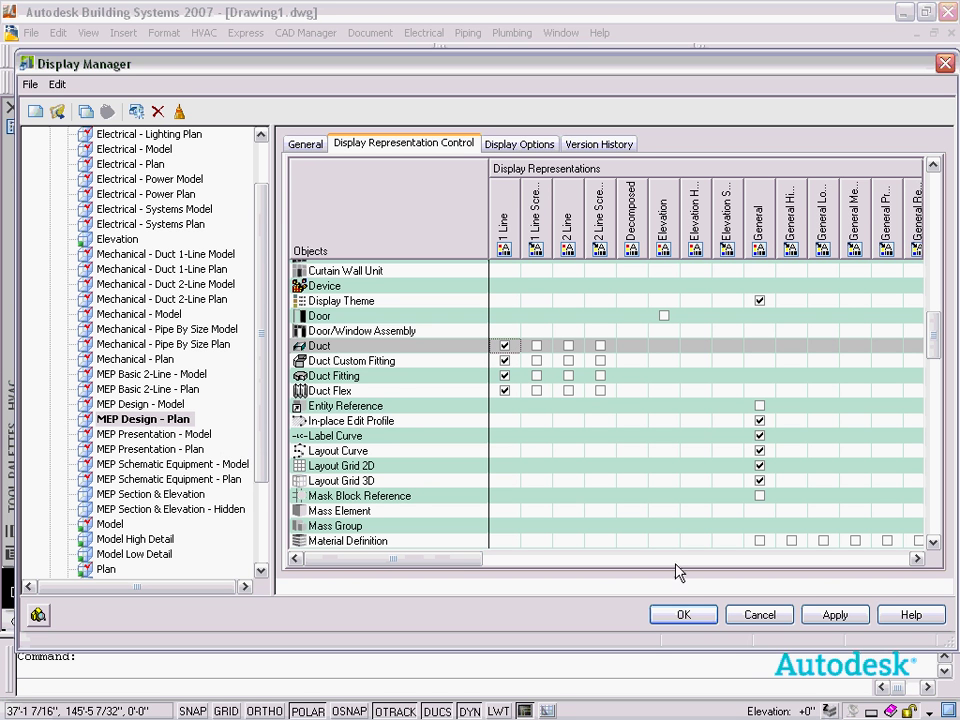
click(684, 615)
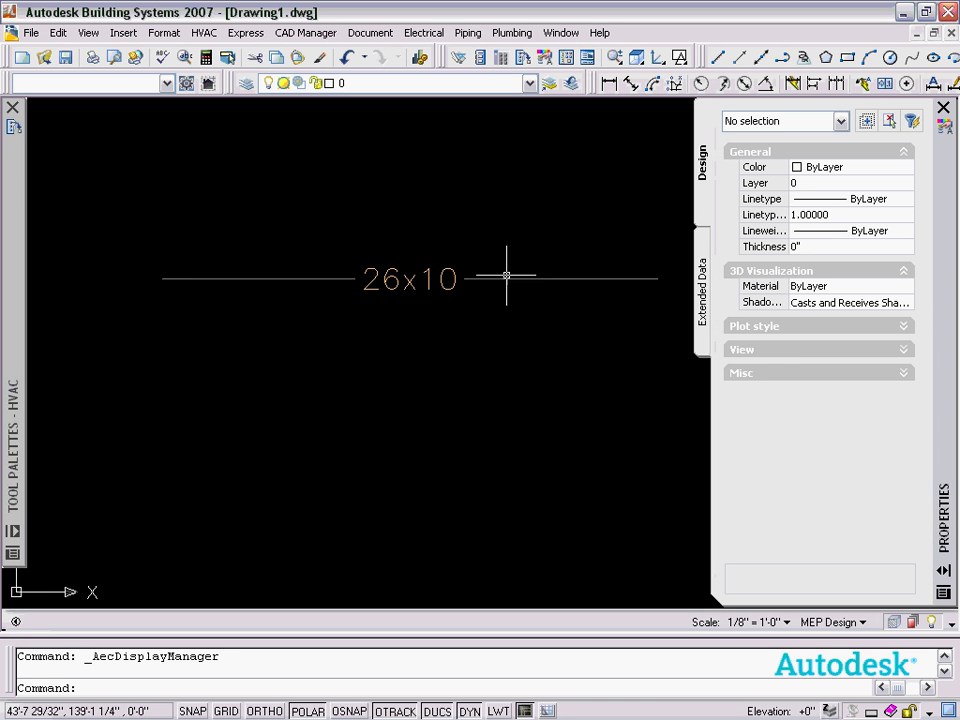
Step: Examine the 26x10 duct's single-line display and its properties
mouse_move(508, 272)
middle_down()
mouse_move(499, 330)
mouse_move(474, 377)
mouse_move(496, 386)
mouse_move(454, 374)
middle_up()
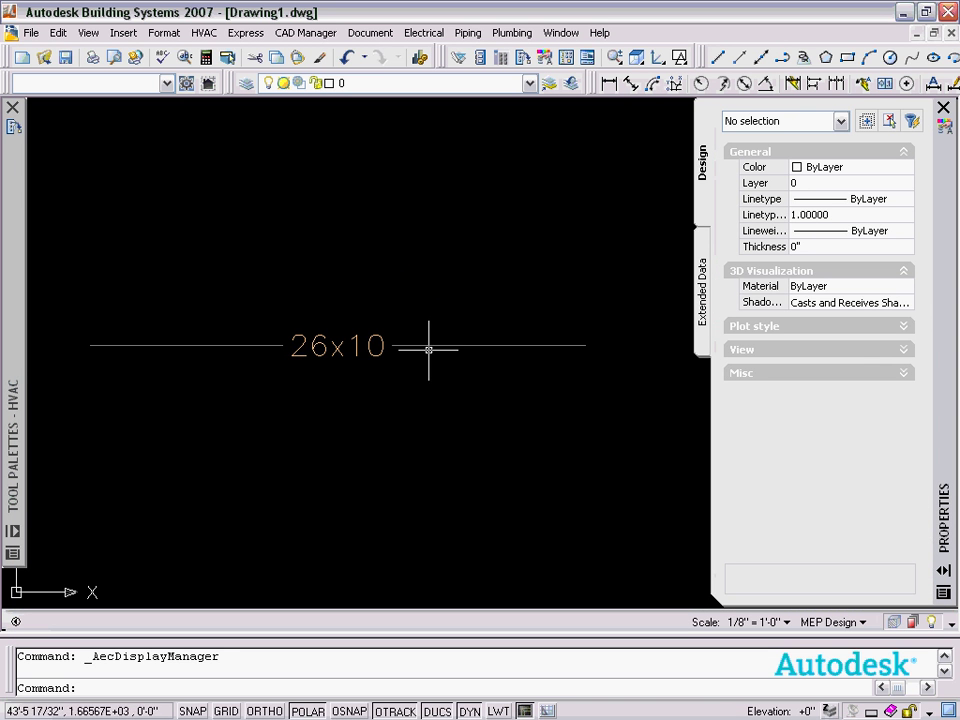
scroll(454, 381, up, 2)
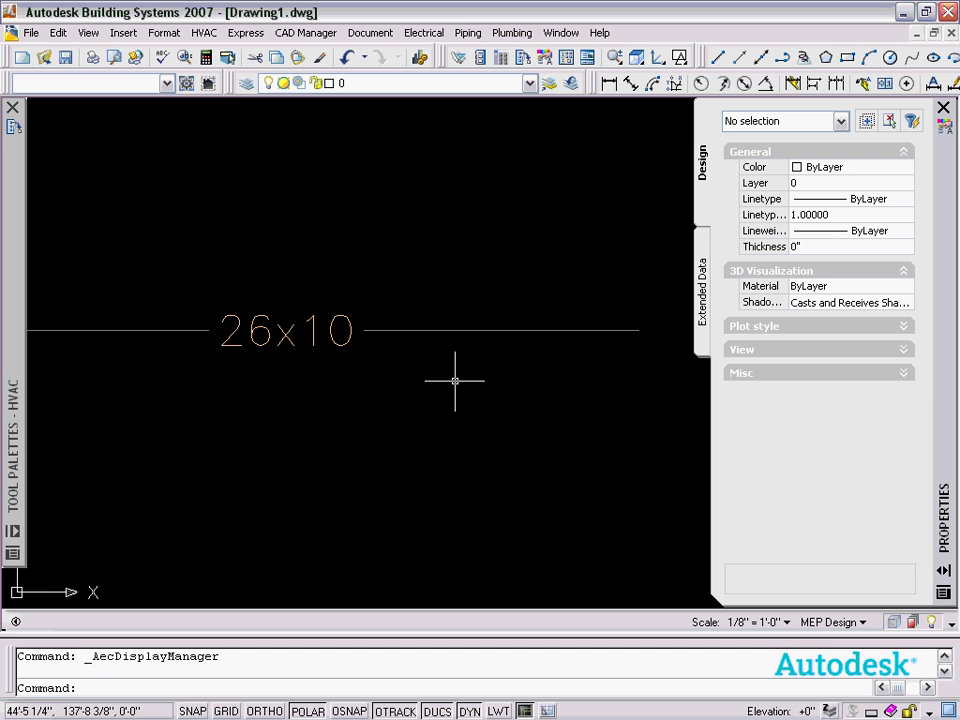
click(452, 329)
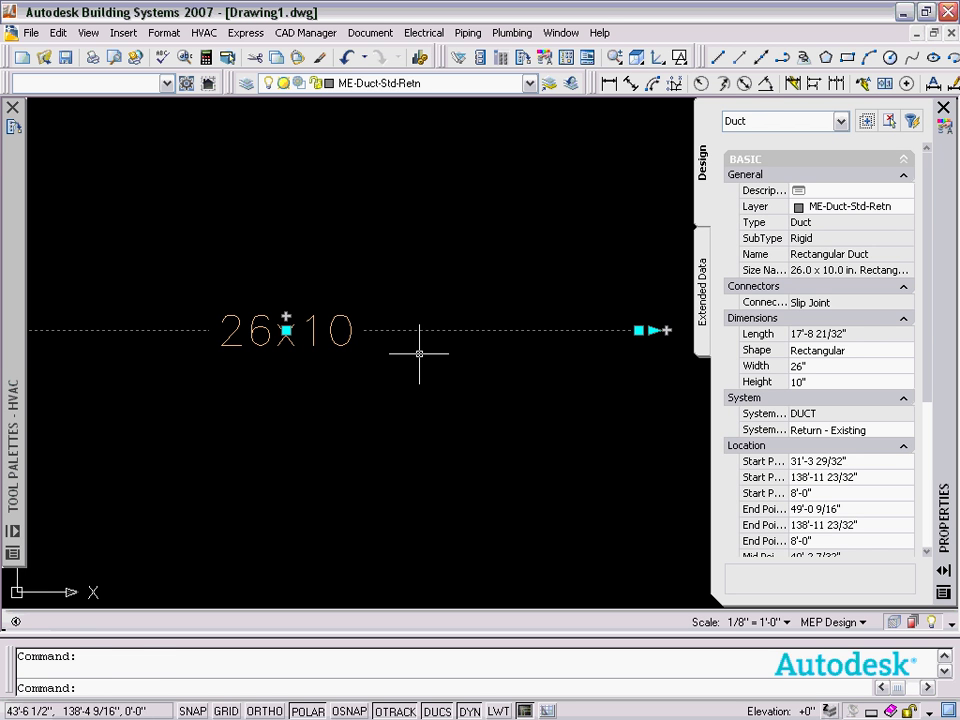
key(Escape)
scroll(418, 345, down, 2)
middle_drag(411, 375, 412, 345)
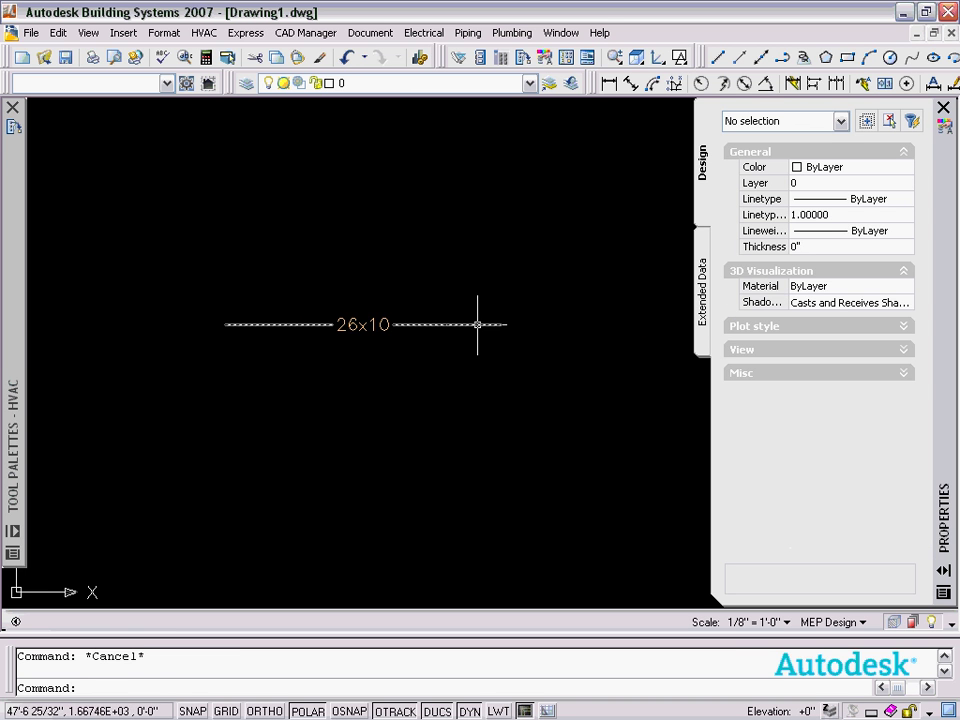
Step: Extend the 26x10 duct from its right end, routing the run down, right, up and back left with 90-degree turns
click(477, 324)
click(529, 325)
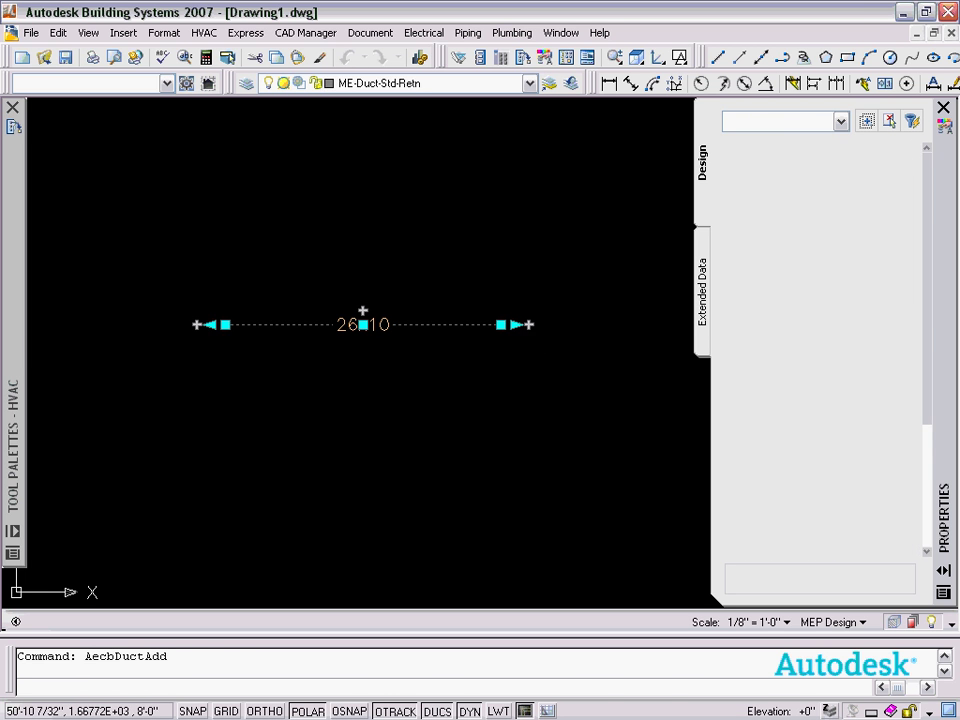
click(499, 450)
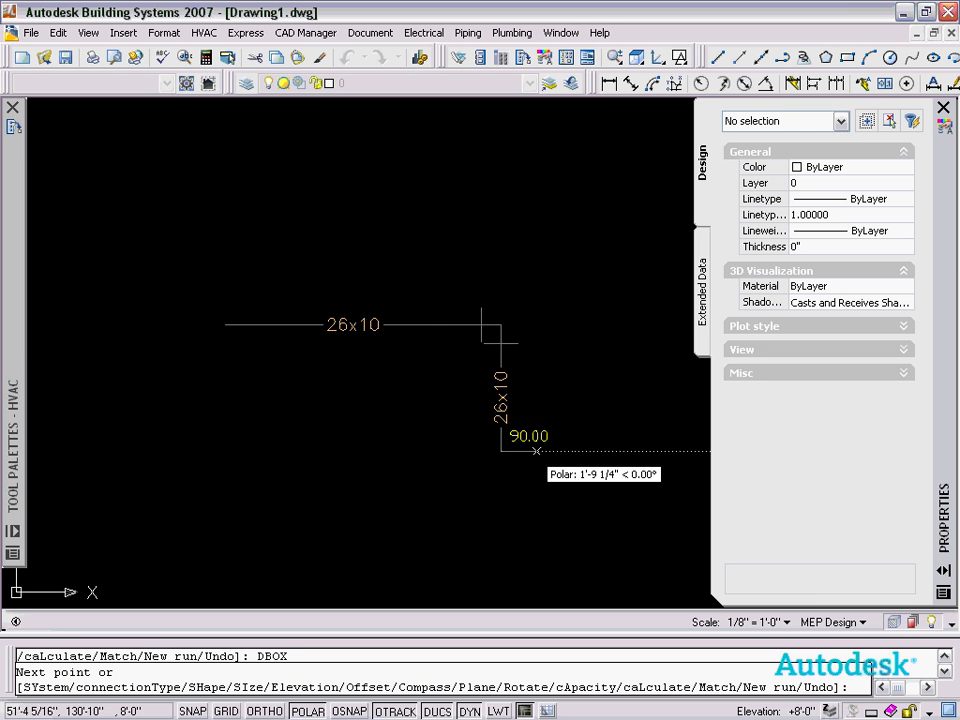
middle_drag(537, 451, 438, 432)
click(592, 432)
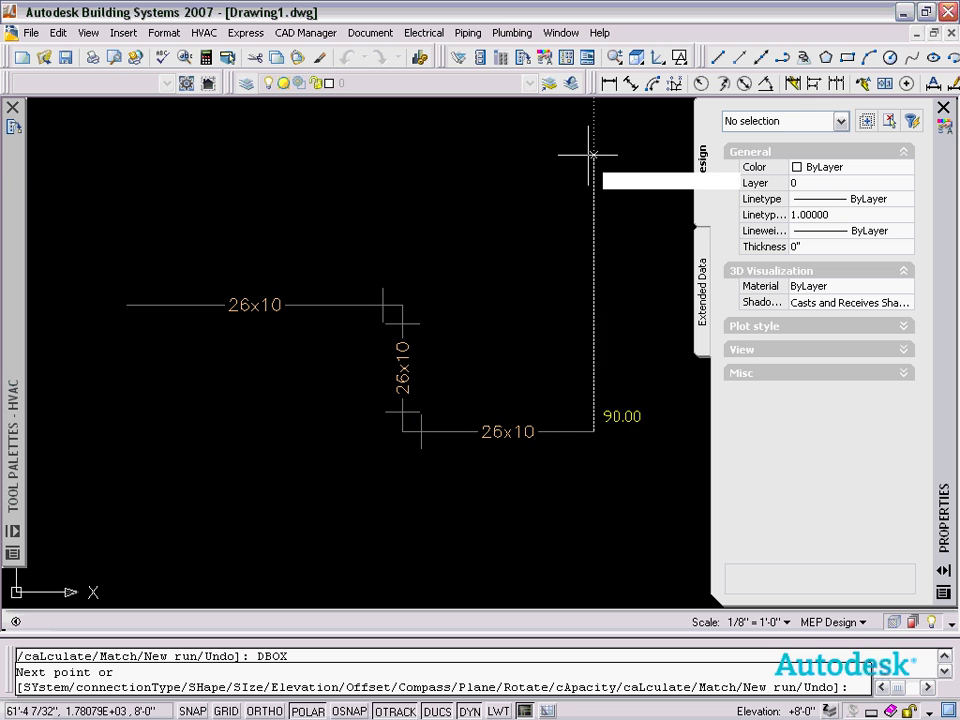
click(592, 152)
click(271, 155)
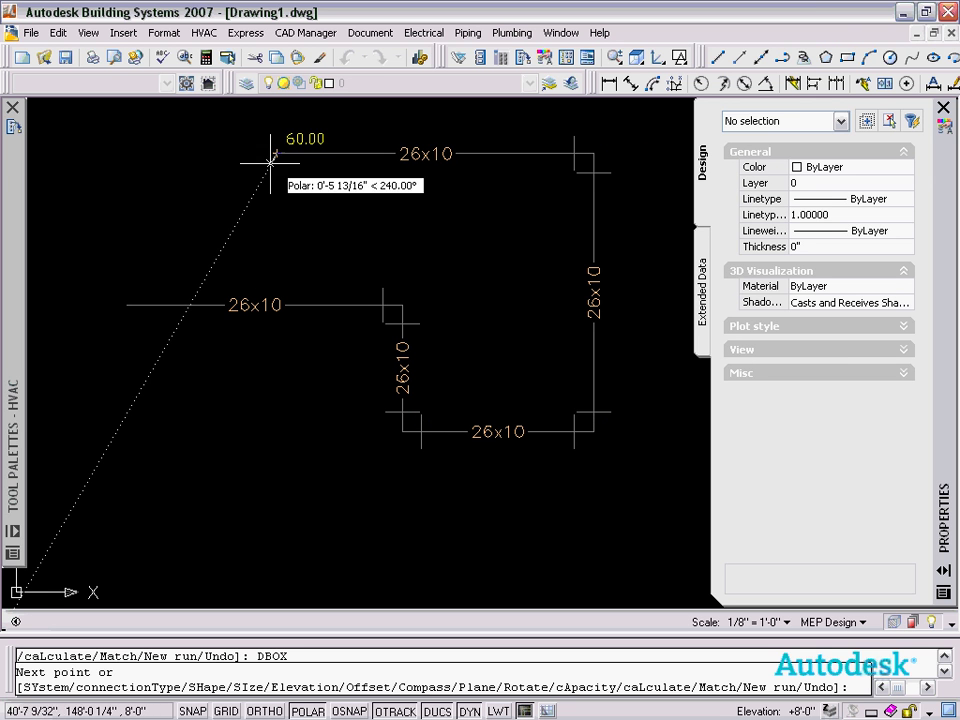
key(Return)
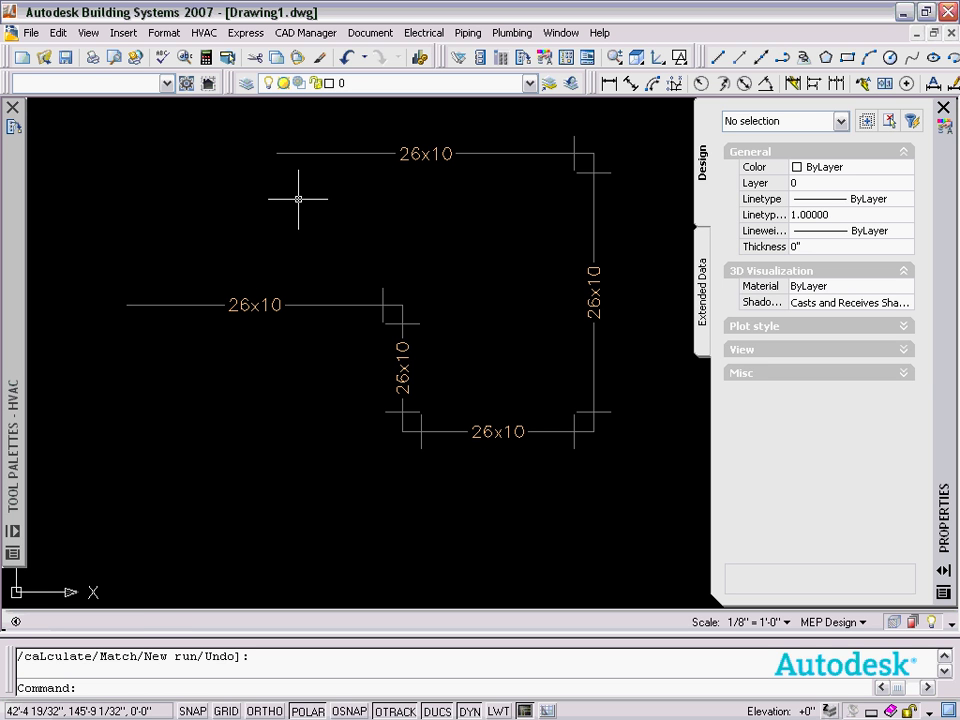
Step: In the Display Manager's MEP Design - Plan set, turn off the 1 Line representation for Duct, Duct Custom Fitting, Duct Fitting and Duct Flex
click(164, 32)
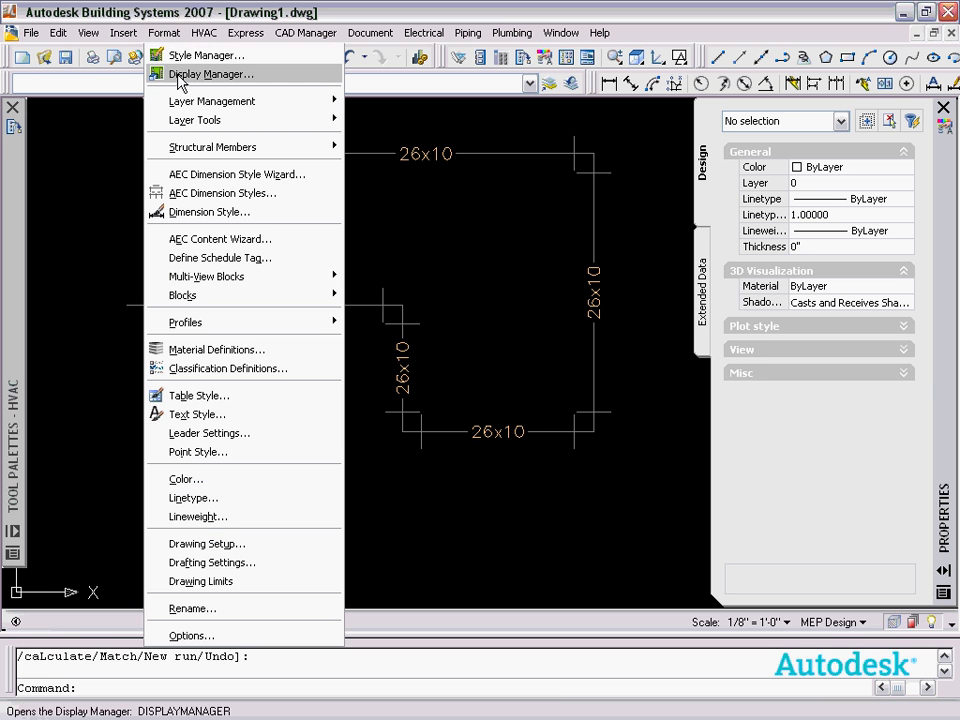
click(181, 83)
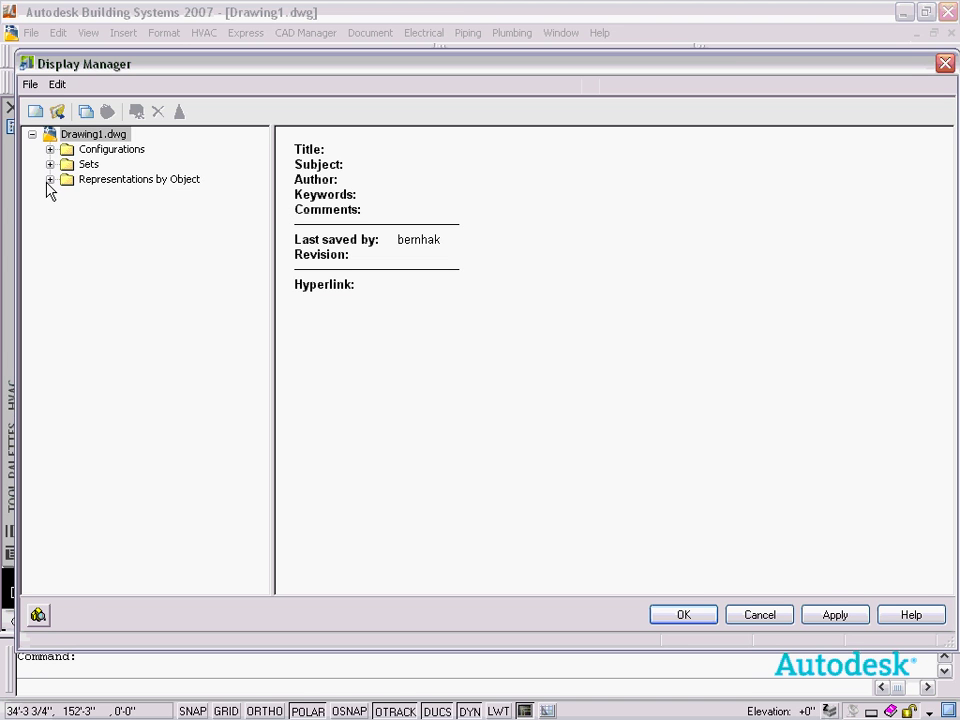
click(50, 179)
click(47, 133)
click(50, 164)
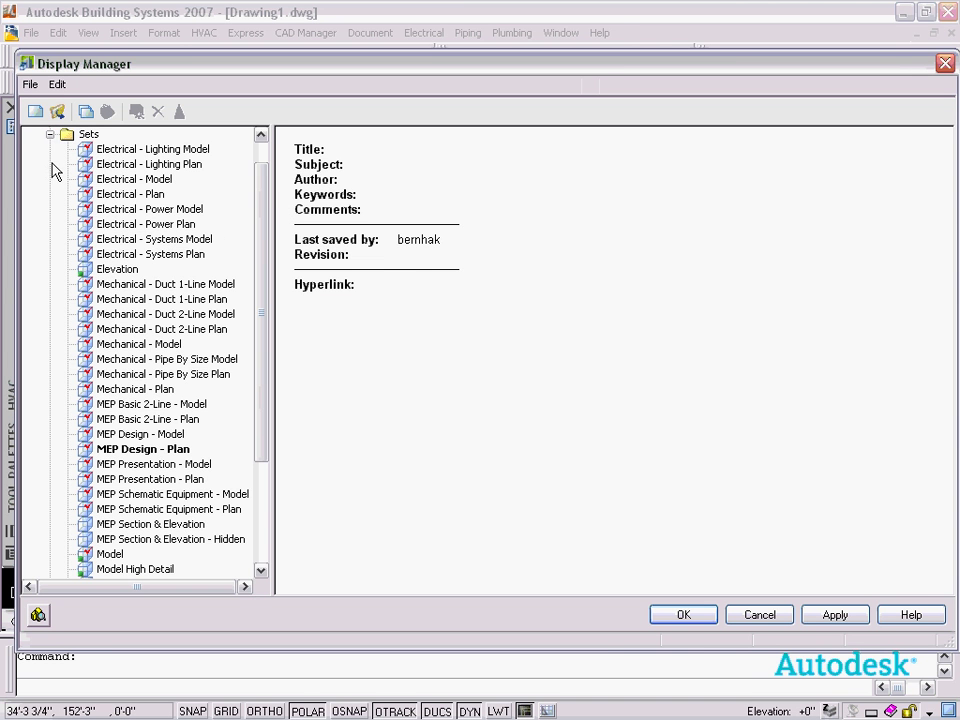
mouse_move(268, 199)
mouse_down()
mouse_move(267, 306)
mouse_move(271, 180)
mouse_up()
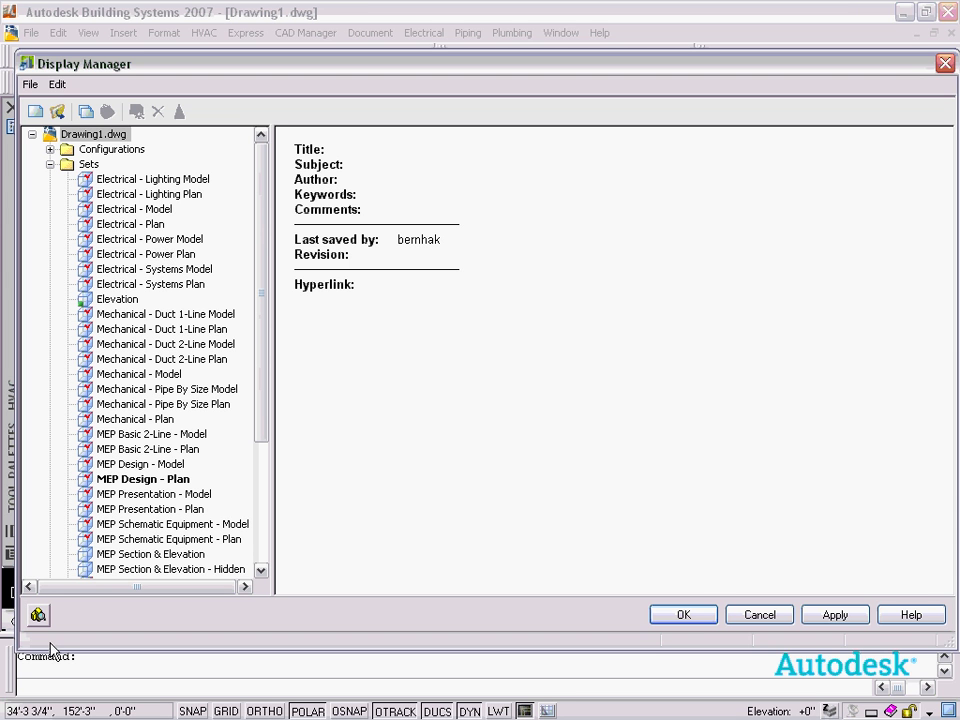
click(133, 480)
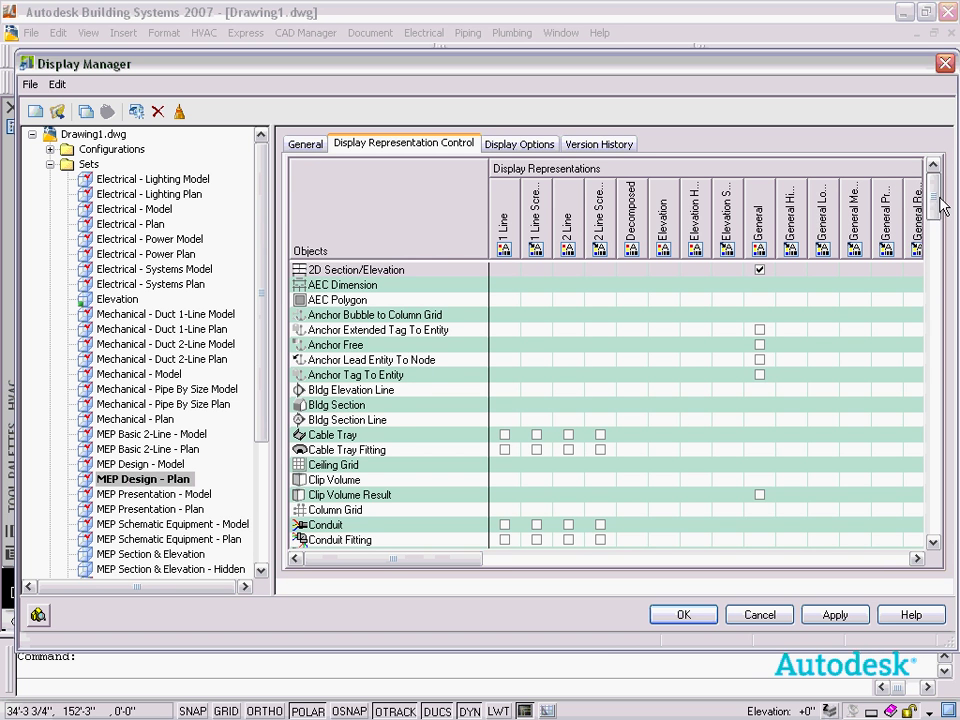
drag(943, 208, 945, 352)
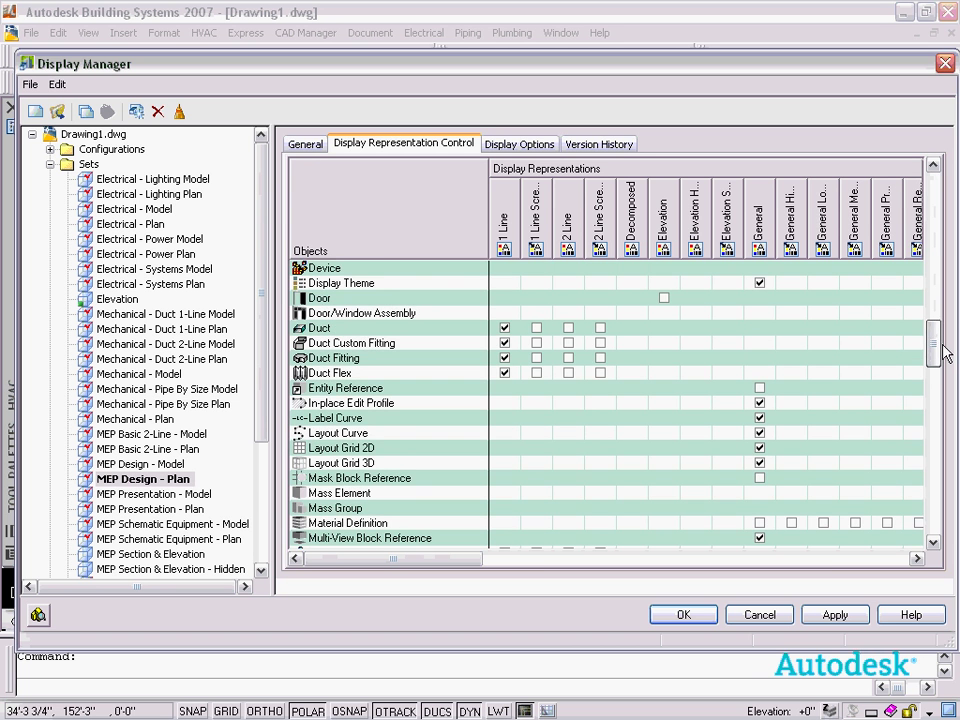
click(504, 328)
click(504, 343)
click(504, 358)
click(504, 373)
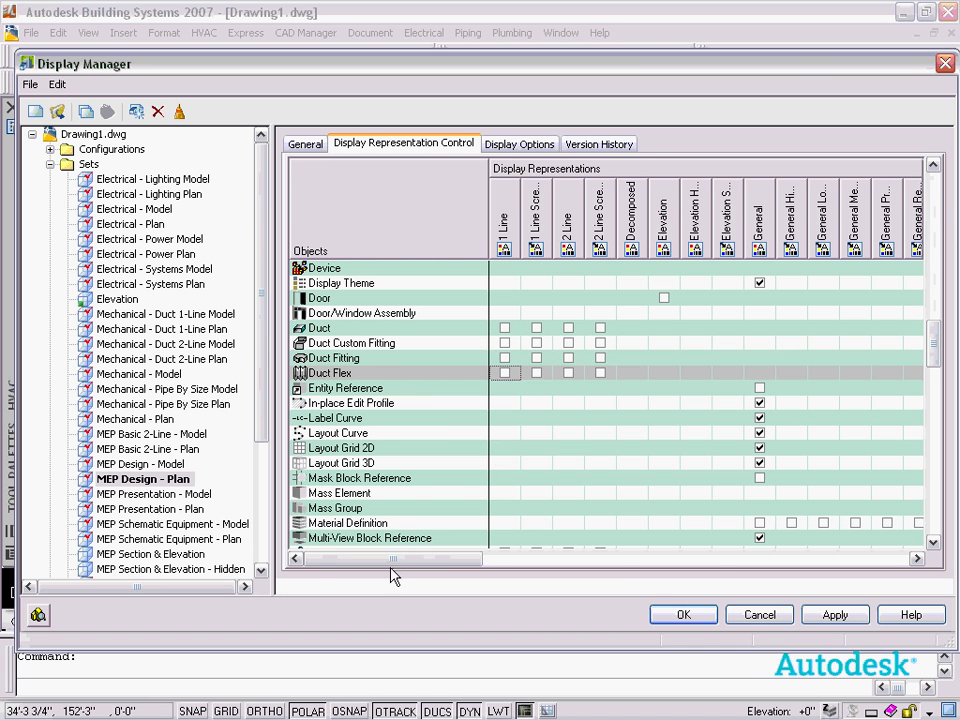
Step: Turn the Plan representation back on for Duct Flex, Duct Fitting, Duct Custom Fitting and Duct, and accept the display settings
drag(392, 564, 632, 579)
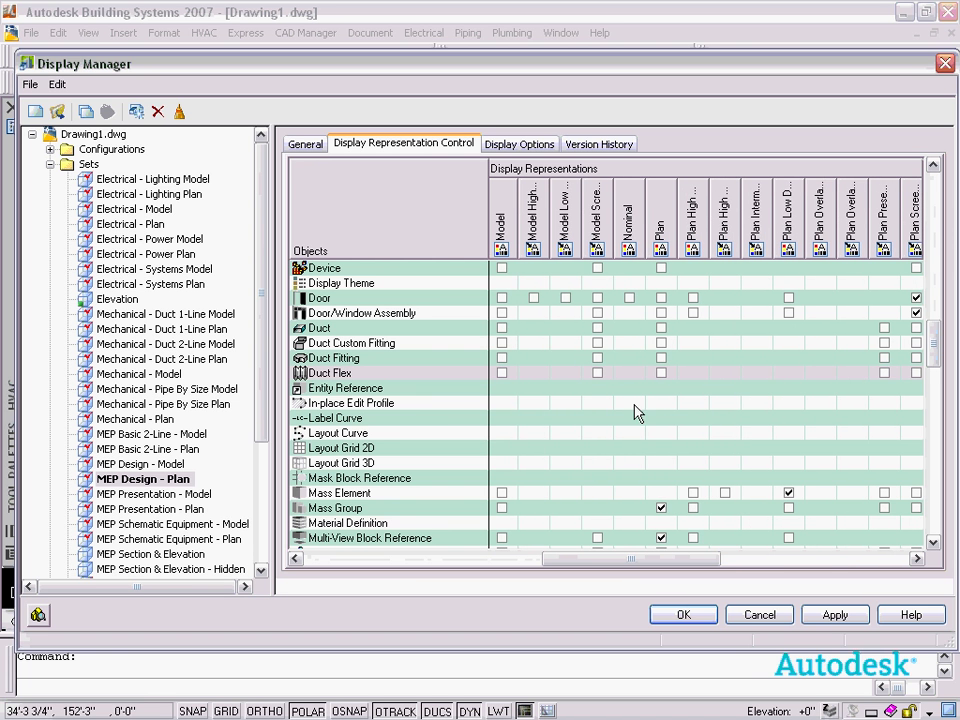
click(661, 373)
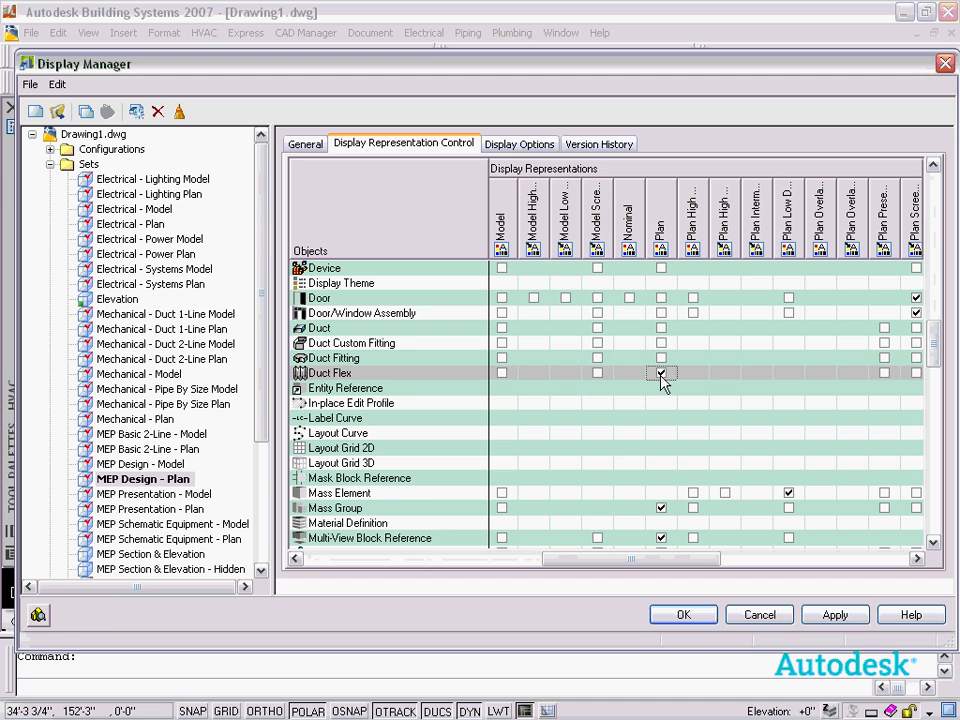
click(661, 358)
click(661, 343)
click(661, 328)
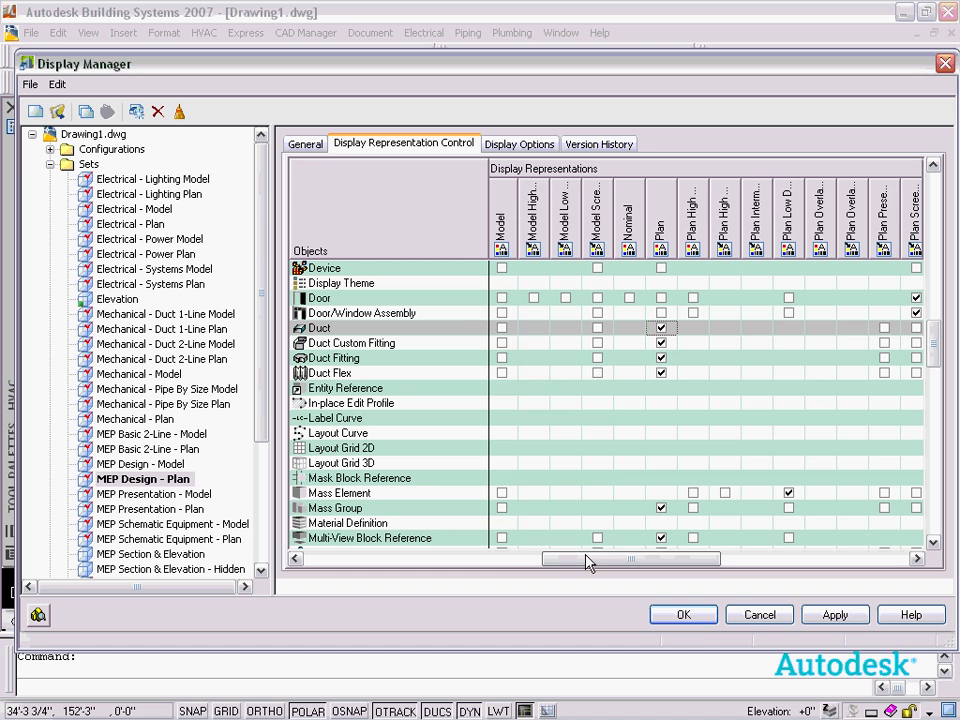
drag(584, 558, 497, 558)
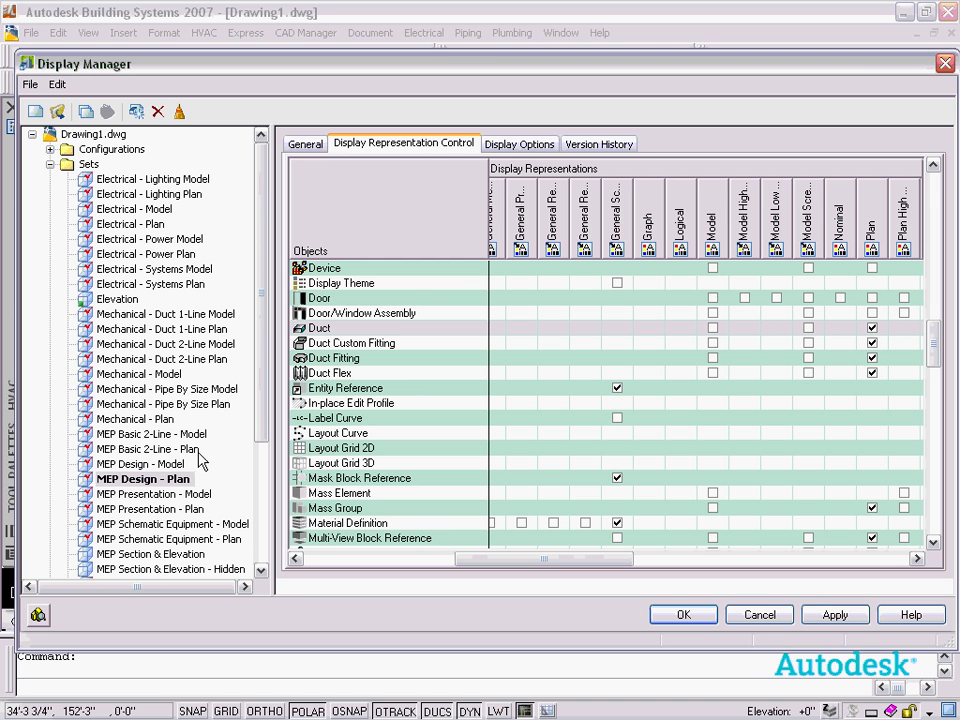
click(684, 614)
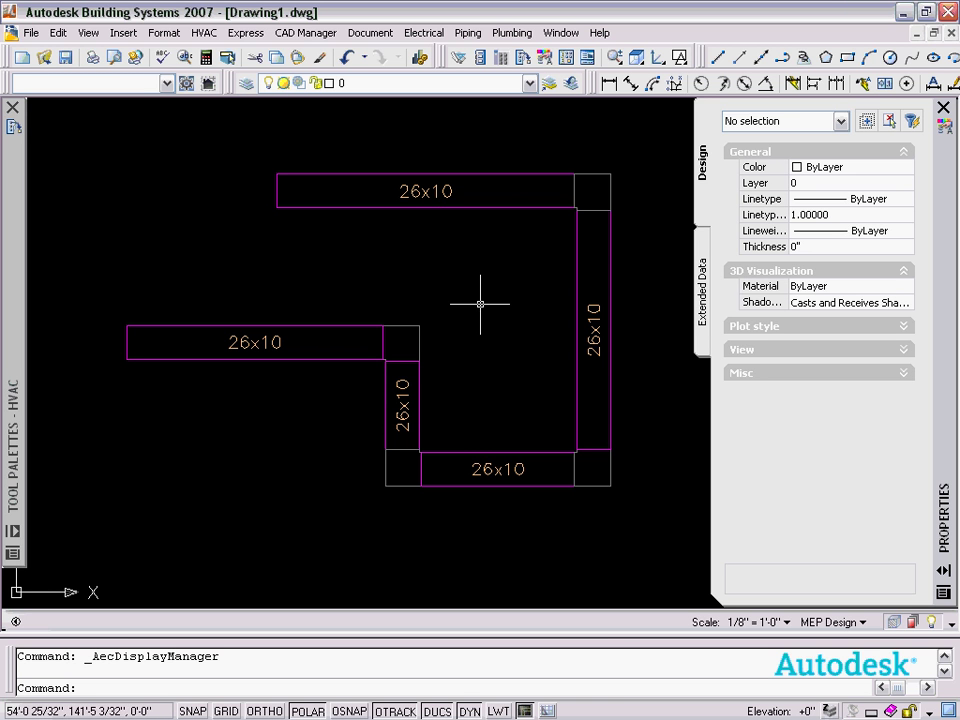
Step: In the Display Manager's representations by object, examine the Duct's Plan display components and which display sets use each duct representation
mouse_move(467, 215)
middle_down()
mouse_move(467, 242)
mouse_move(486, 238)
middle_up()
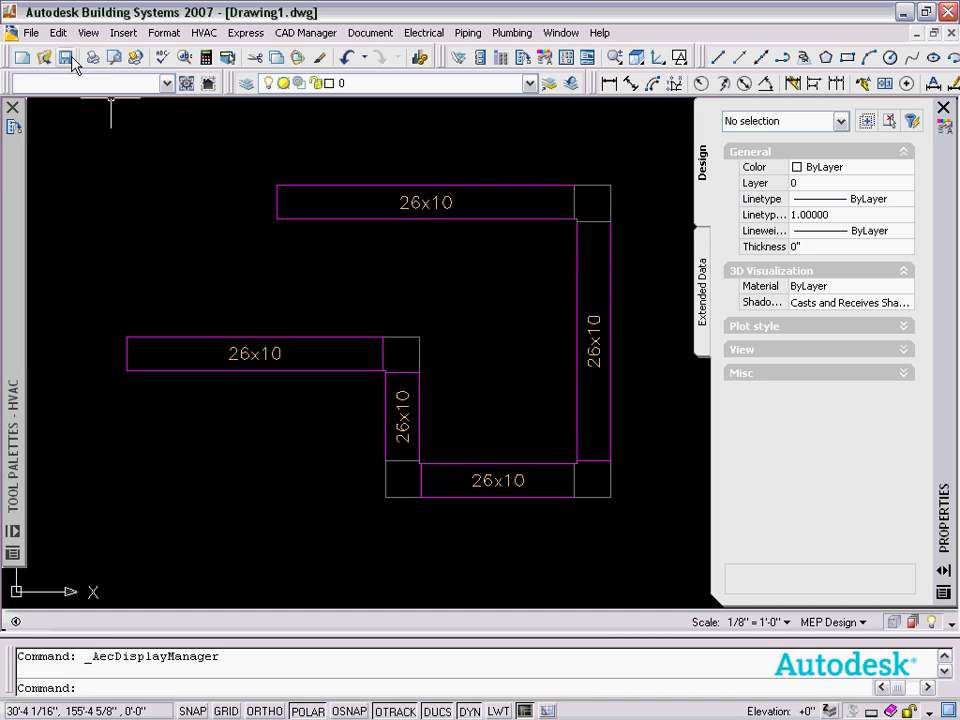
click(164, 32)
click(185, 76)
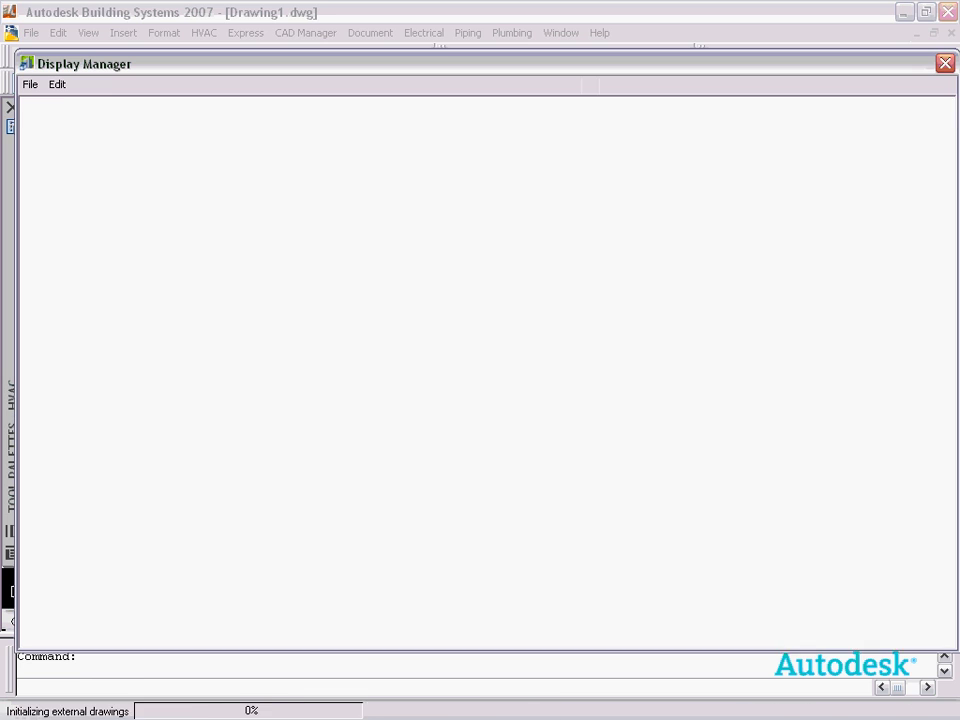
click(52, 181)
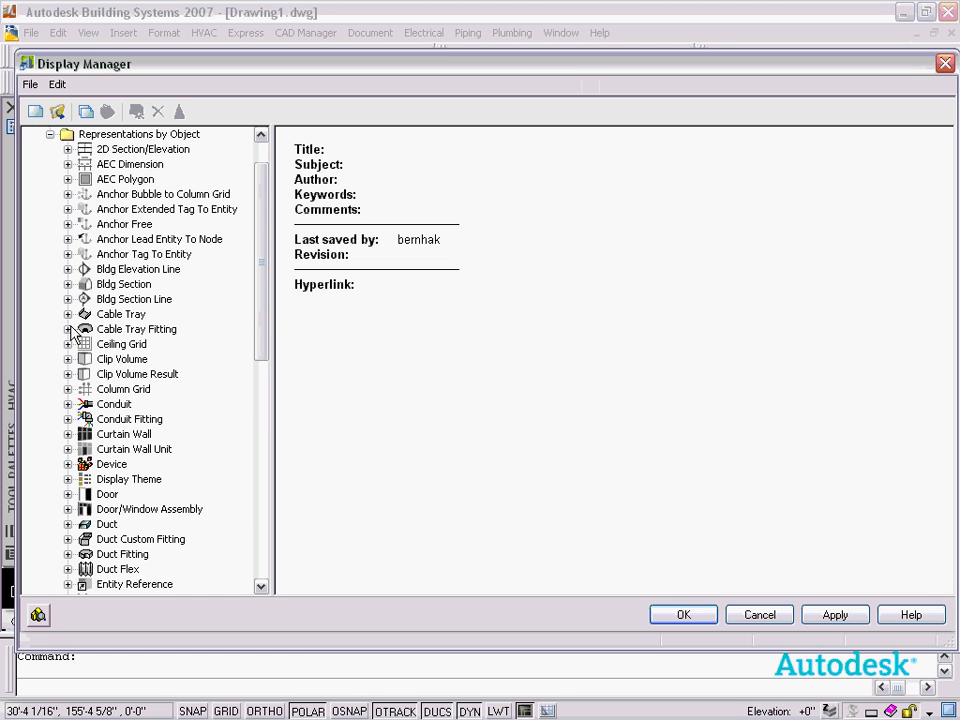
scroll(68, 320, down, 8)
scroll(72, 333, up, 4)
scroll(72, 333, up, 4)
scroll(72, 340, down, 4)
click(68, 344)
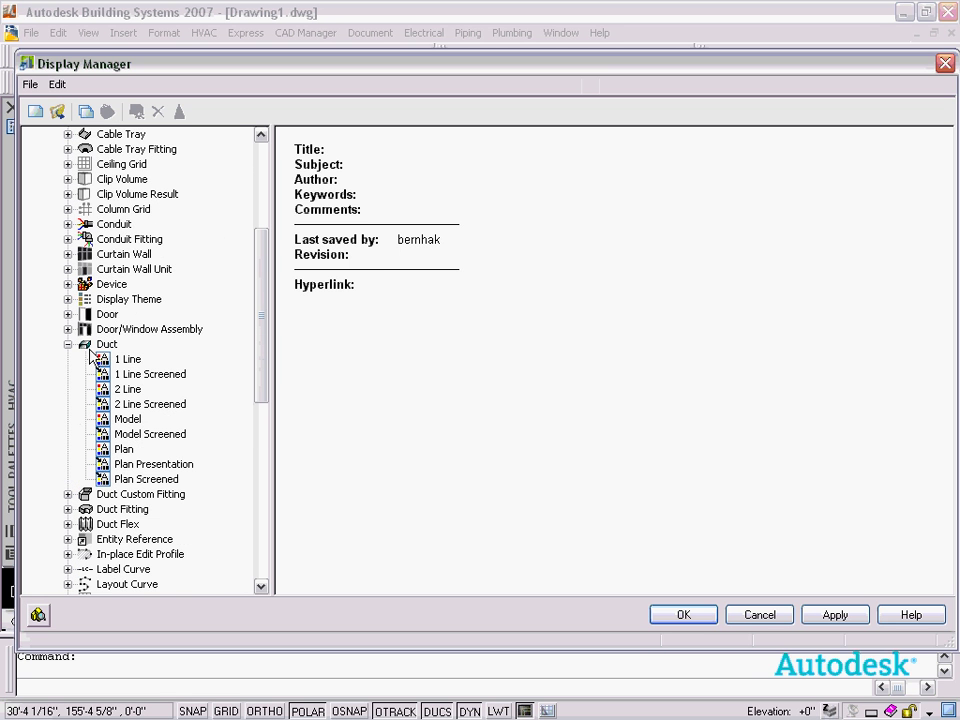
click(118, 450)
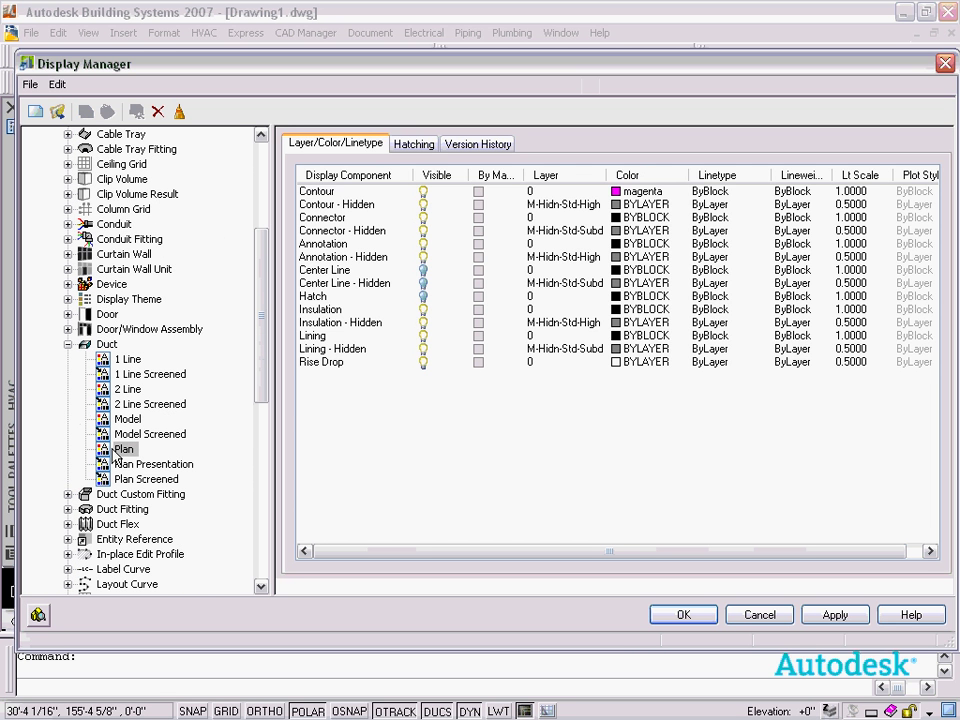
click(104, 345)
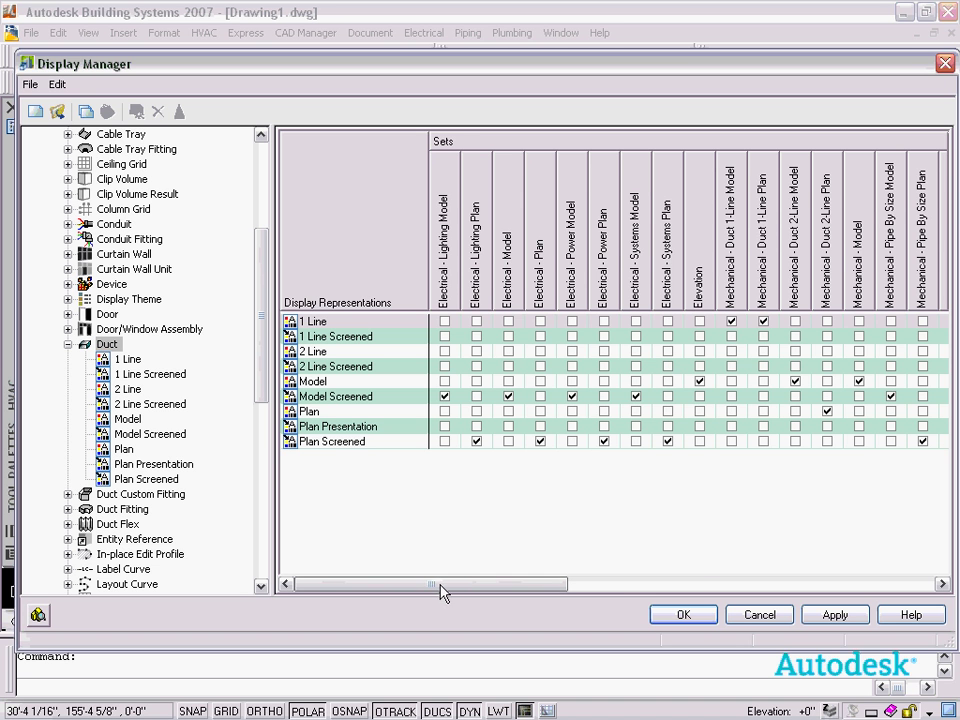
drag(441, 588, 650, 591)
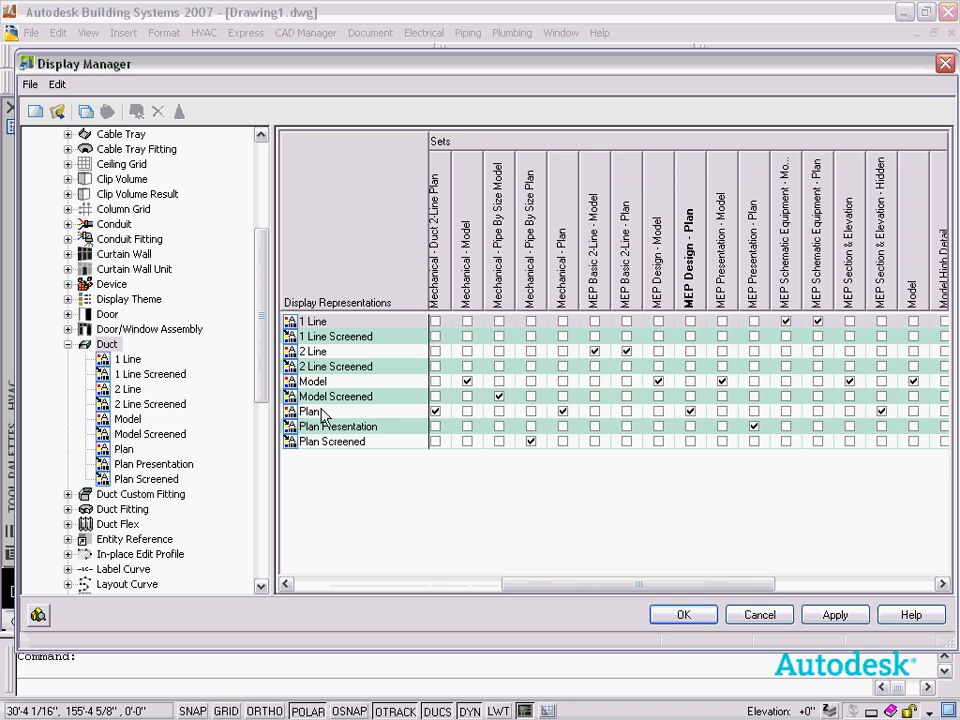
Step: Set the Contour component's color to ByBlock in the Duct's Plan representation and accept the display settings
click(124, 449)
click(630, 191)
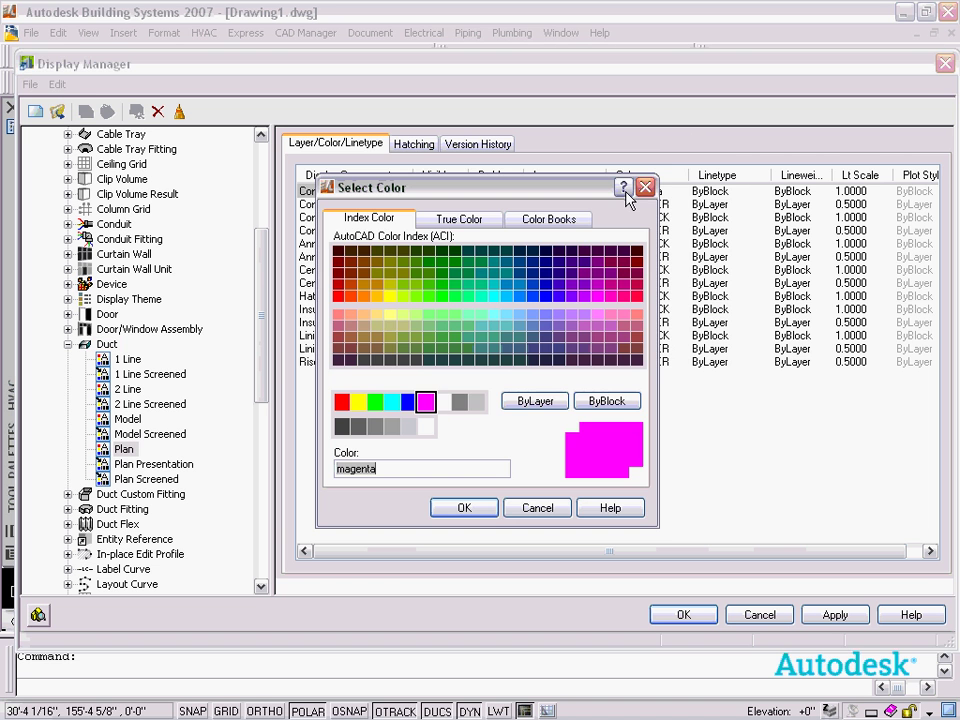
click(604, 402)
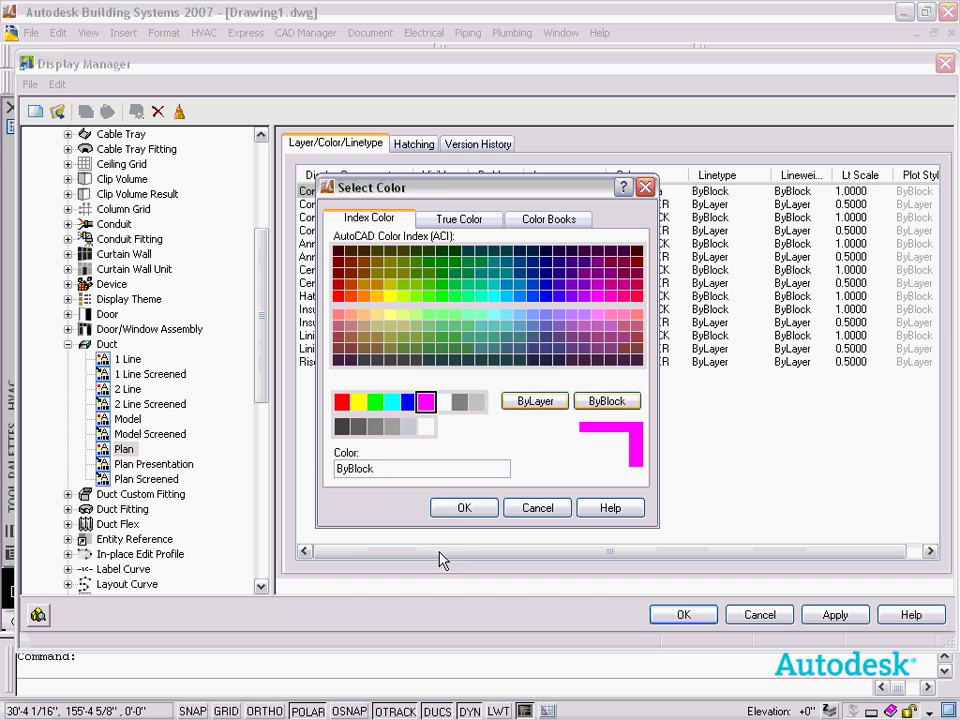
click(463, 508)
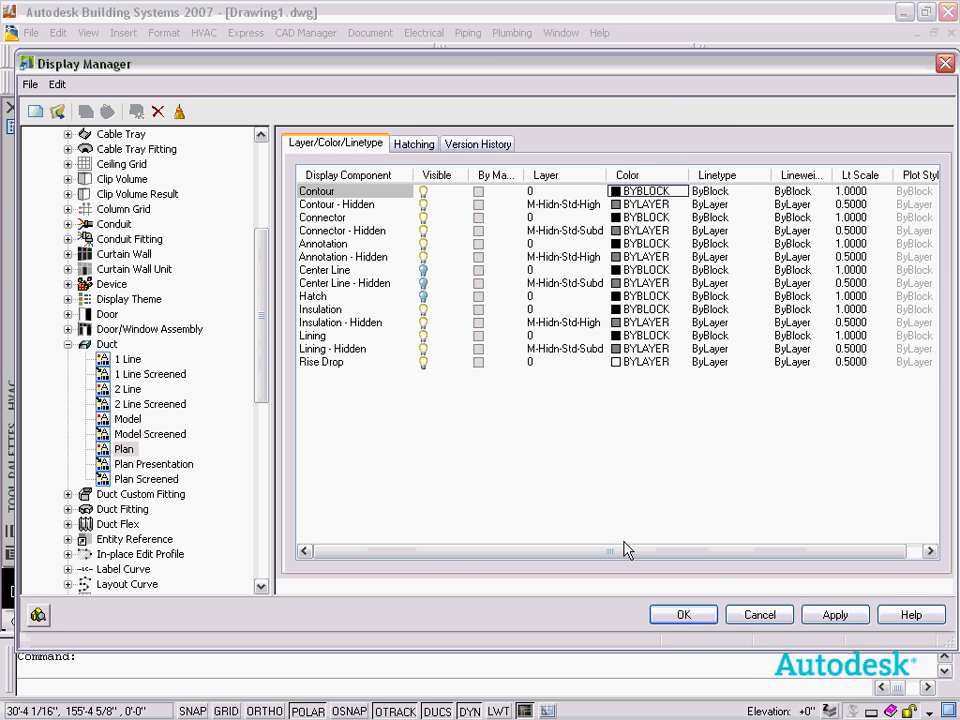
click(683, 615)
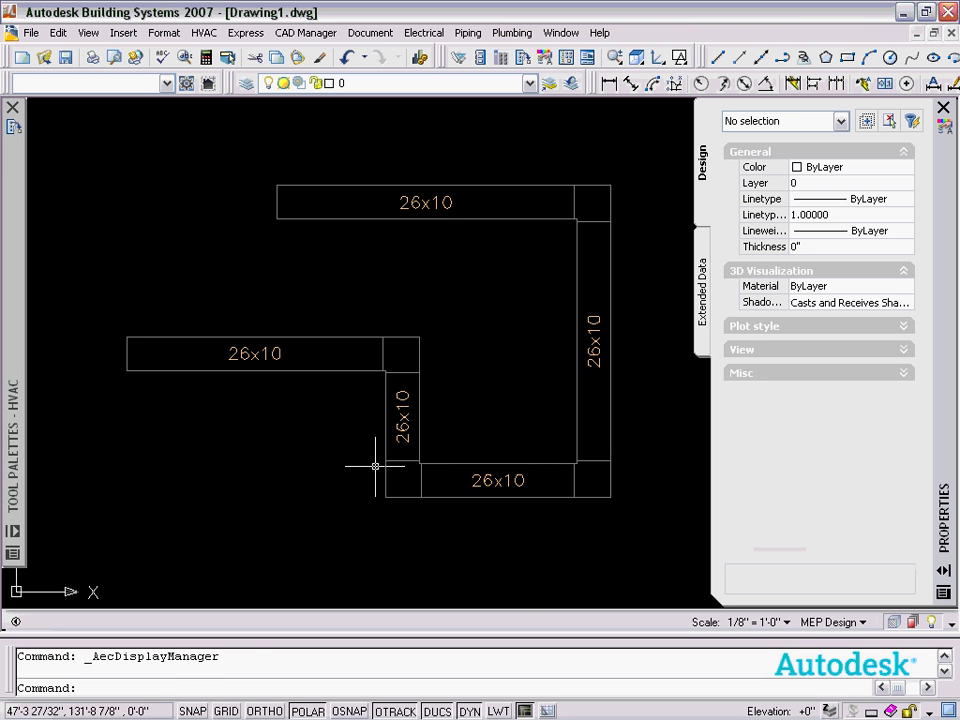
click(328, 382)
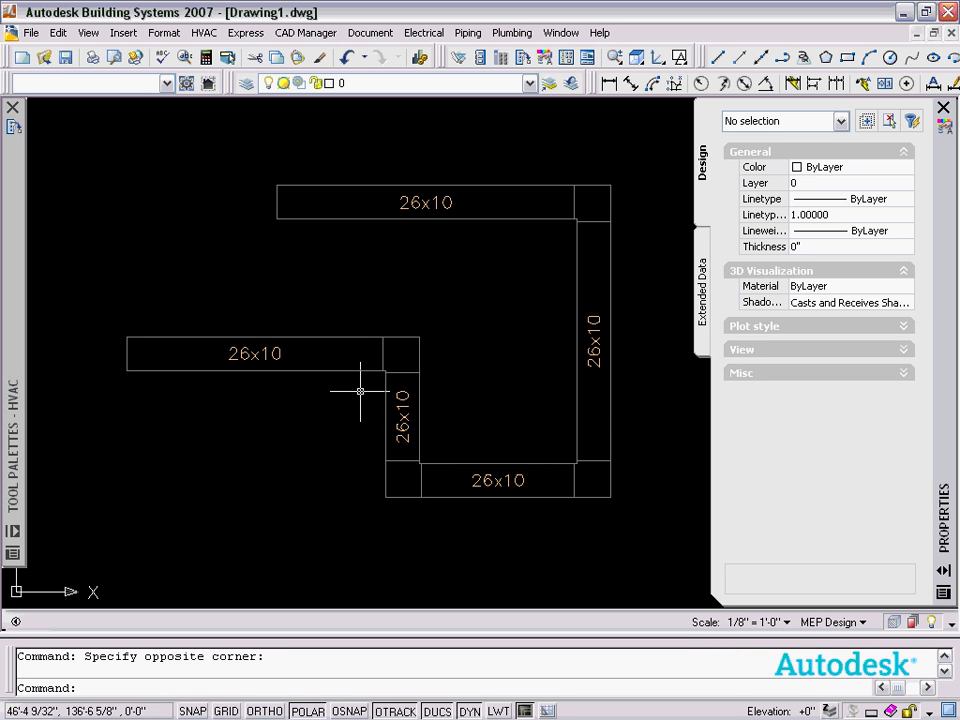
Step: Review the MEP Design - Plan set's representation control for devices and ducts, and its classification filter in the display options
click(164, 33)
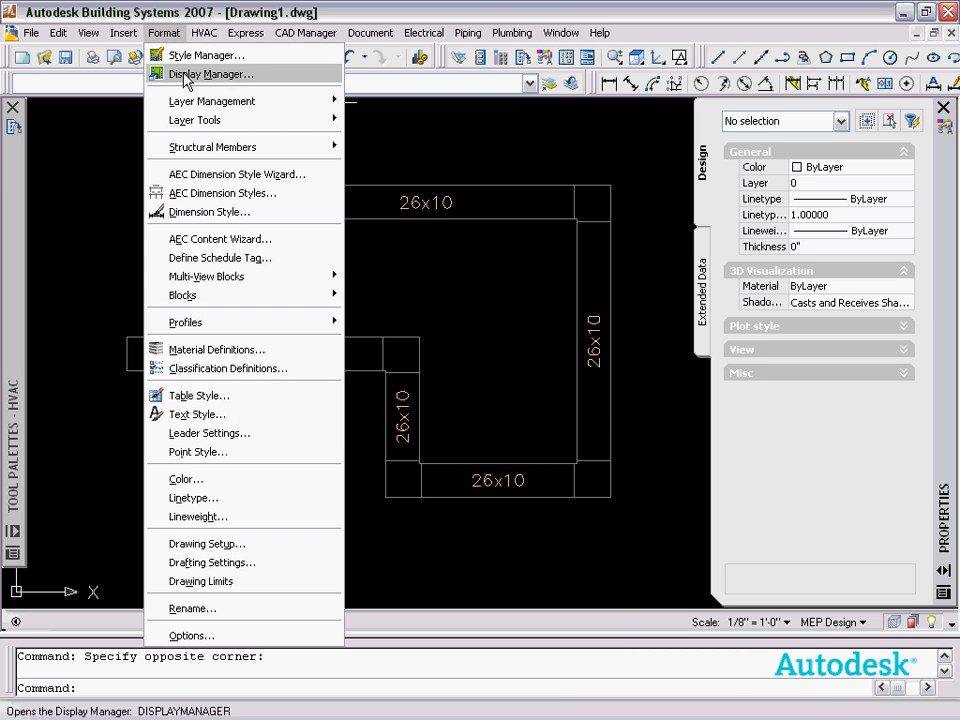
click(187, 82)
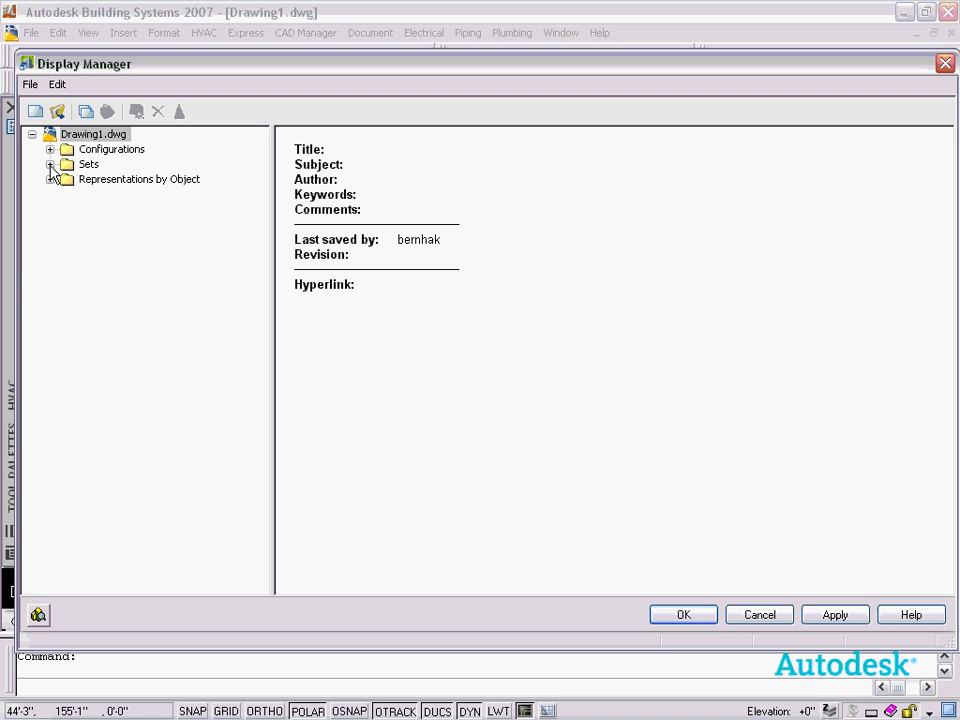
click(50, 165)
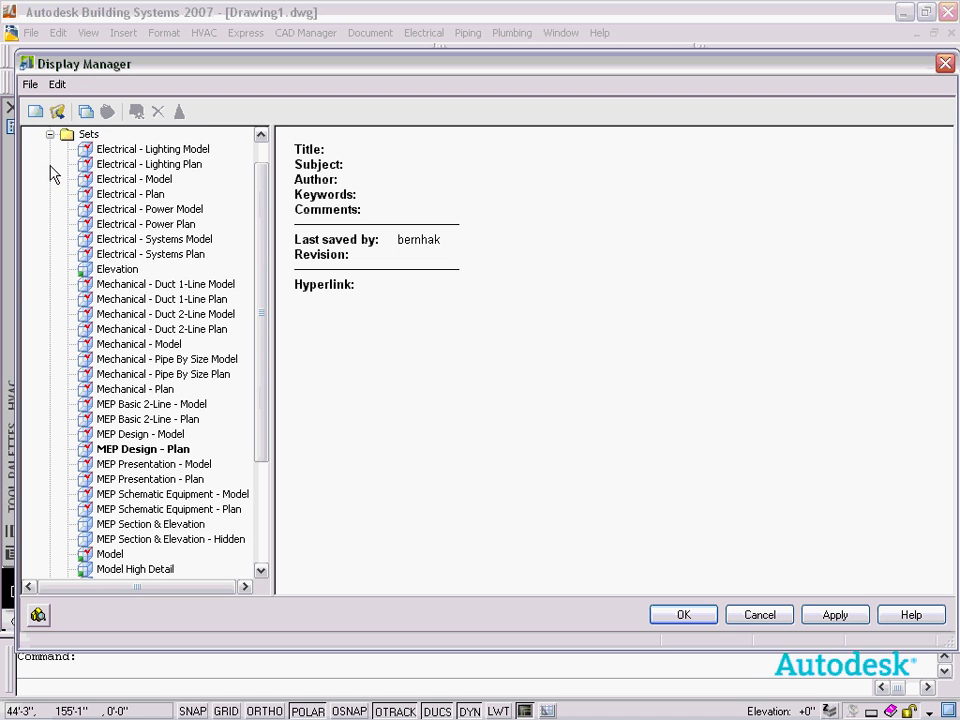
click(110, 450)
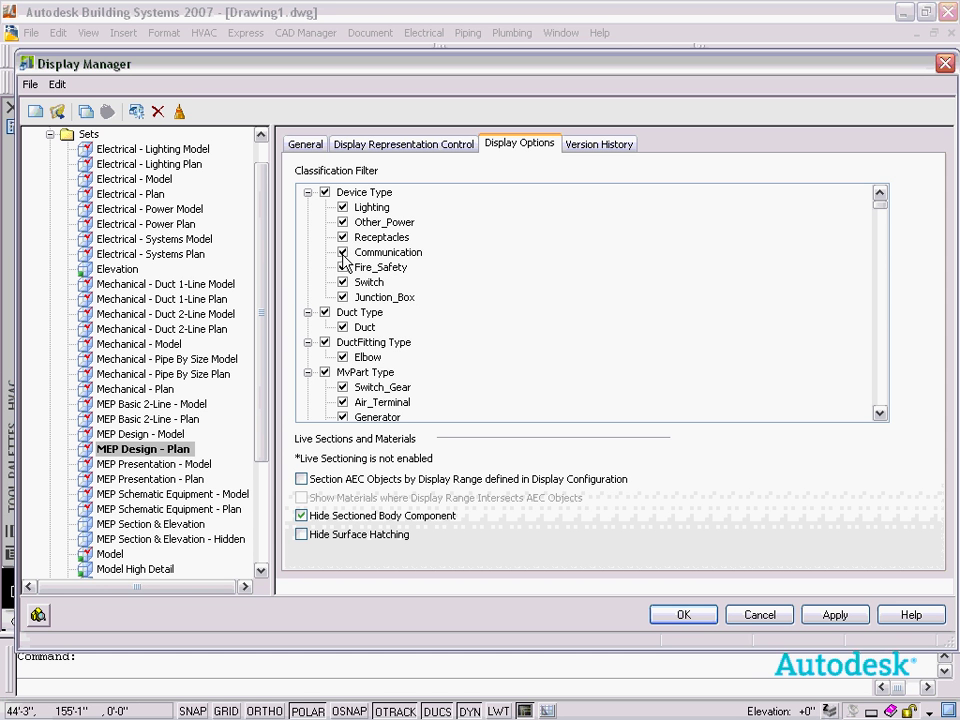
click(393, 146)
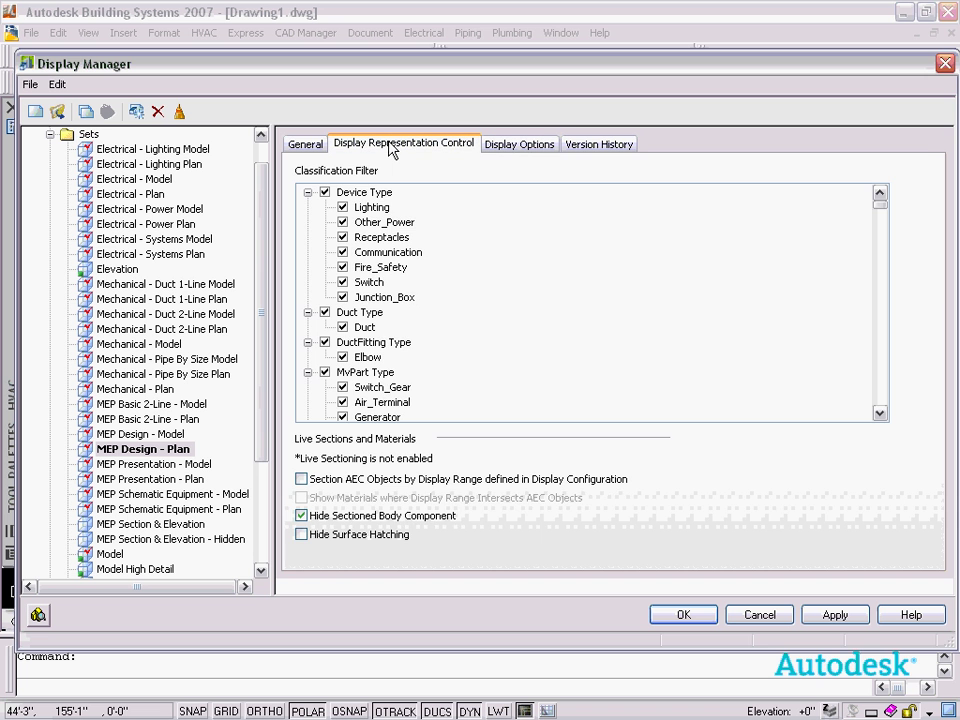
drag(935, 205, 933, 338)
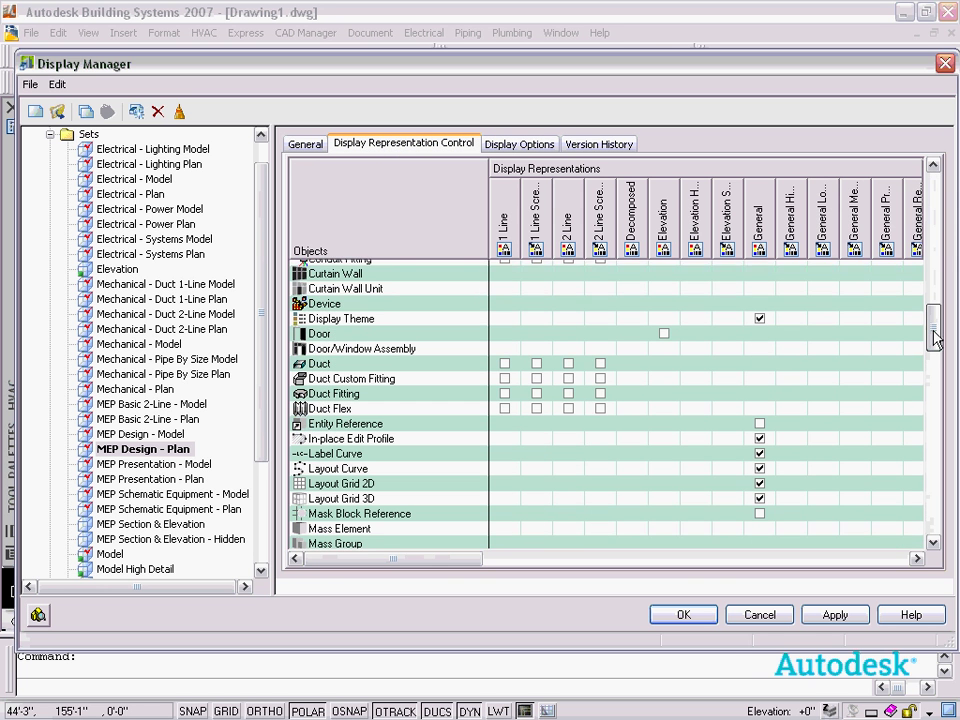
click(338, 305)
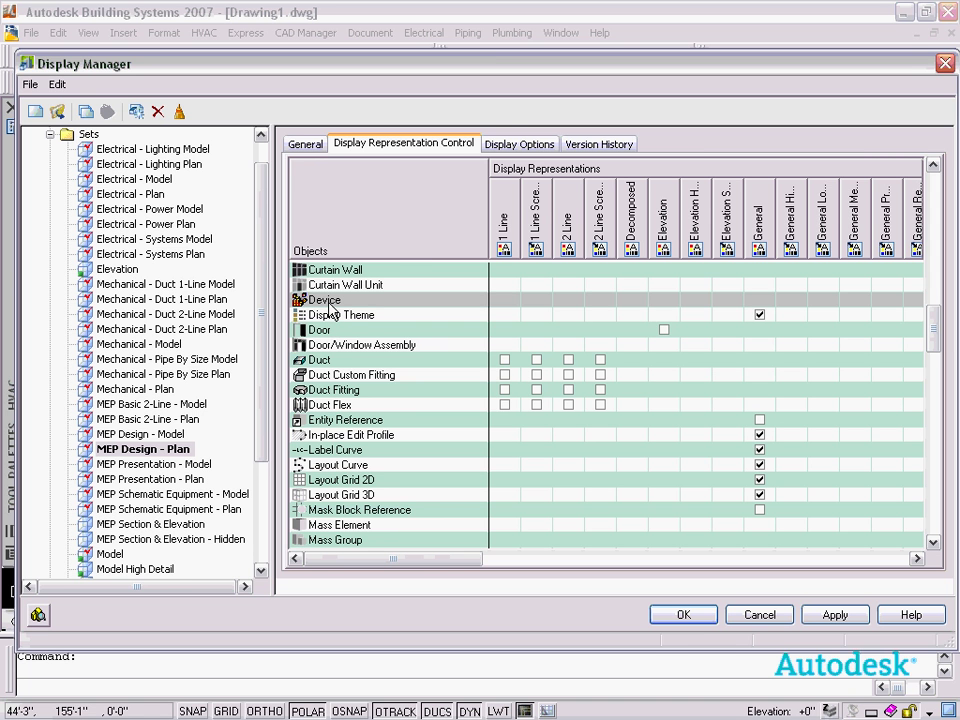
click(505, 144)
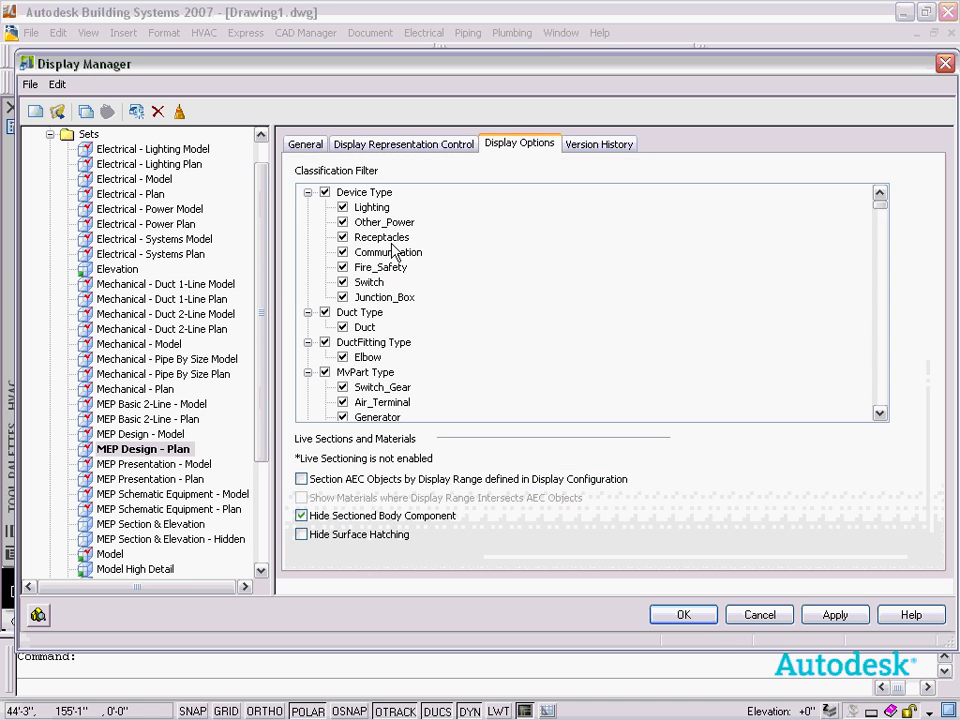